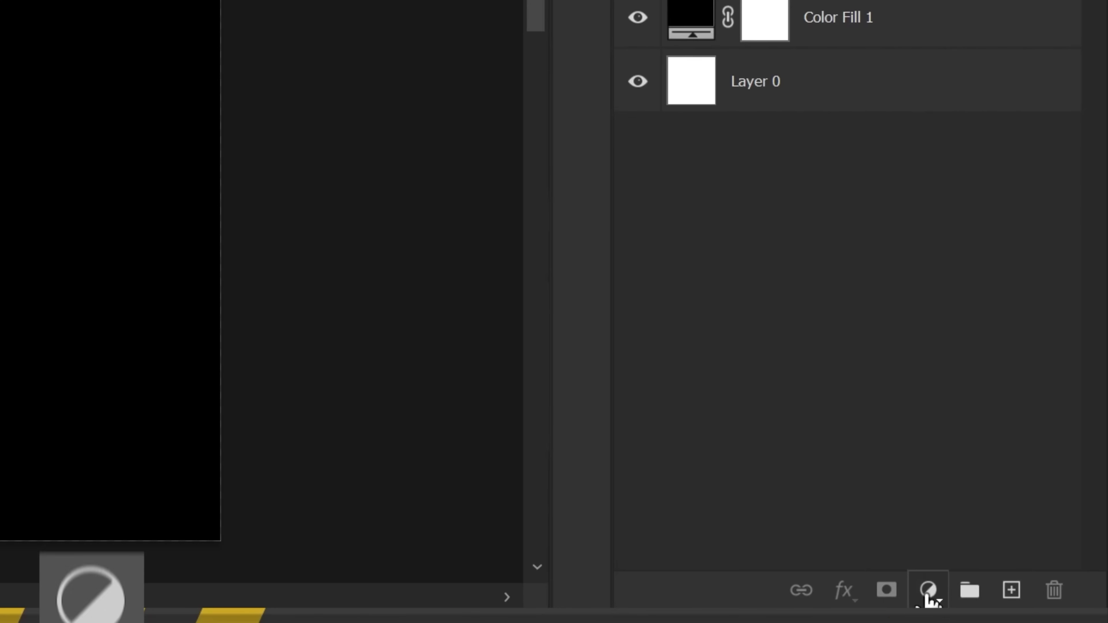
- Add a red Solid Color fill layer (ff3000) above the circle and set its blend mode to Linear Dodge (Add)
{"action": "left_click", "coordinate": [1050, 596]}
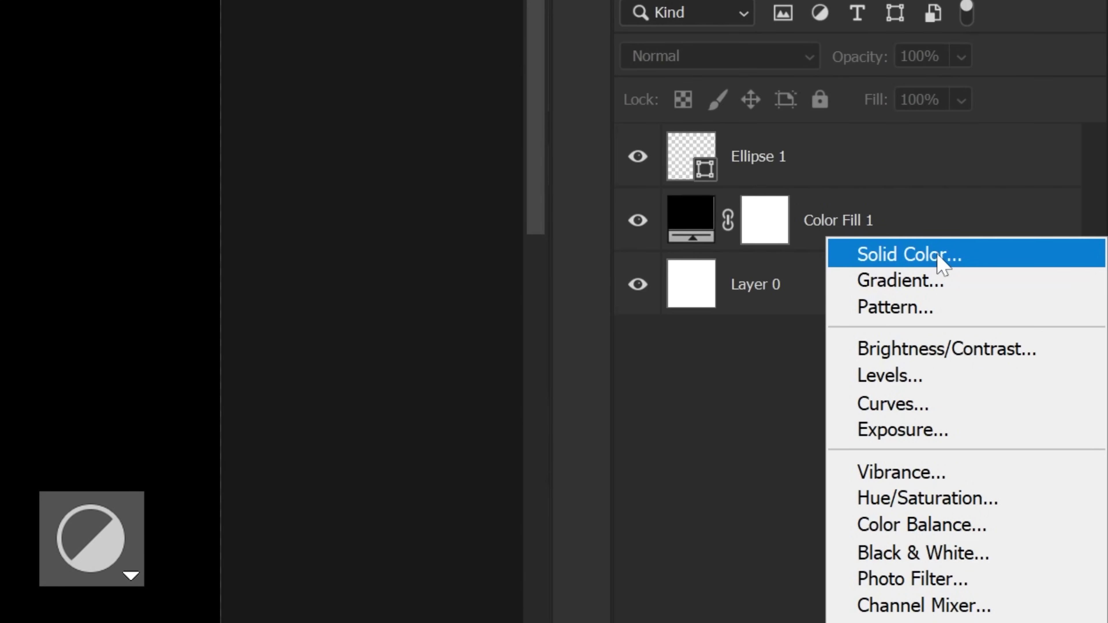
{"action": "left_click", "coordinate": [939, 256]}
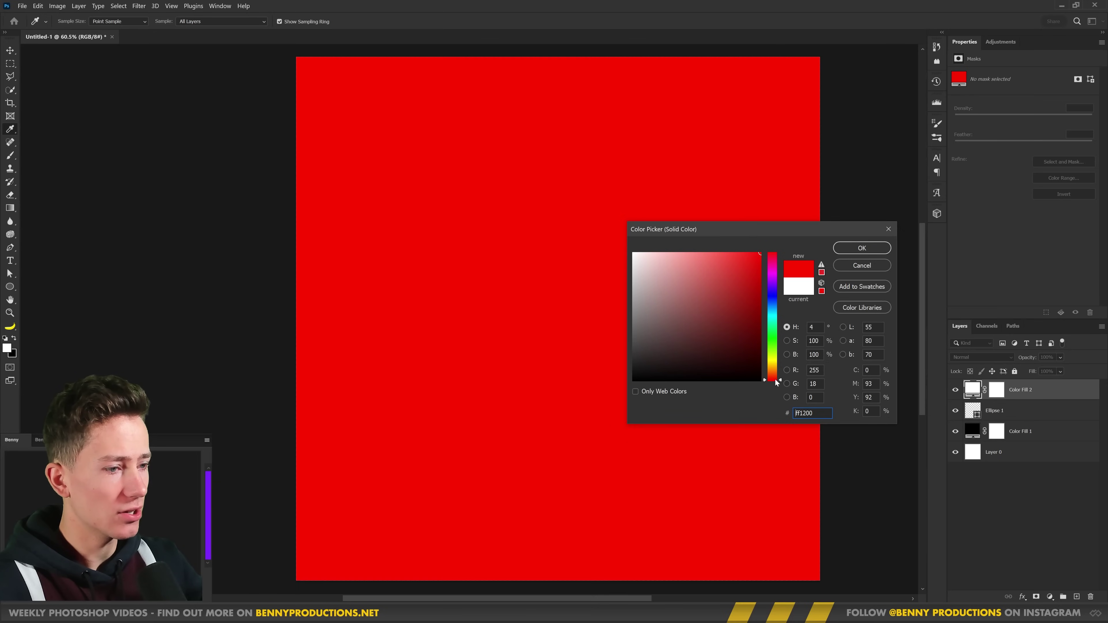
{"action": "left_click_drag", "start_coordinate": [776, 382], "coordinate": [782, 378]}
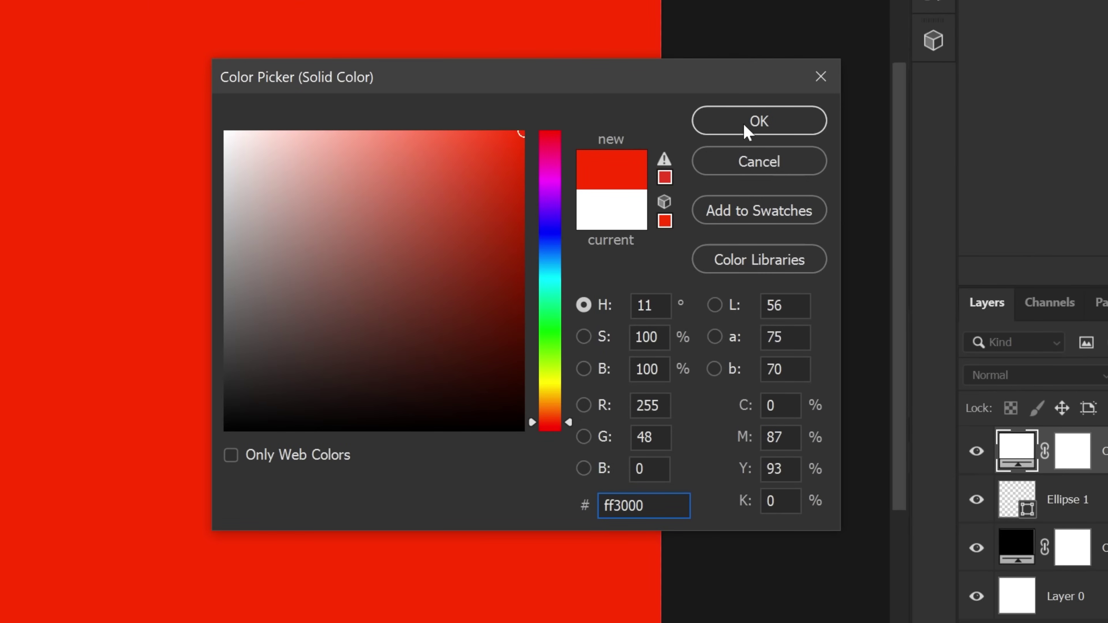
{"action": "left_click", "coordinate": [748, 129]}
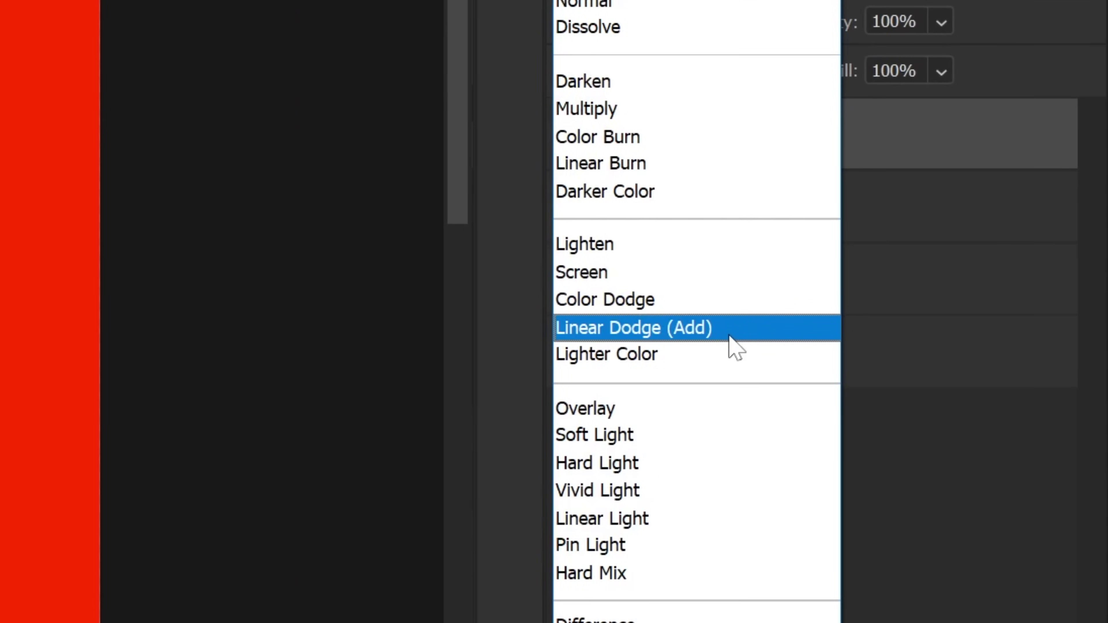
{"action": "left_click", "coordinate": [730, 336]}
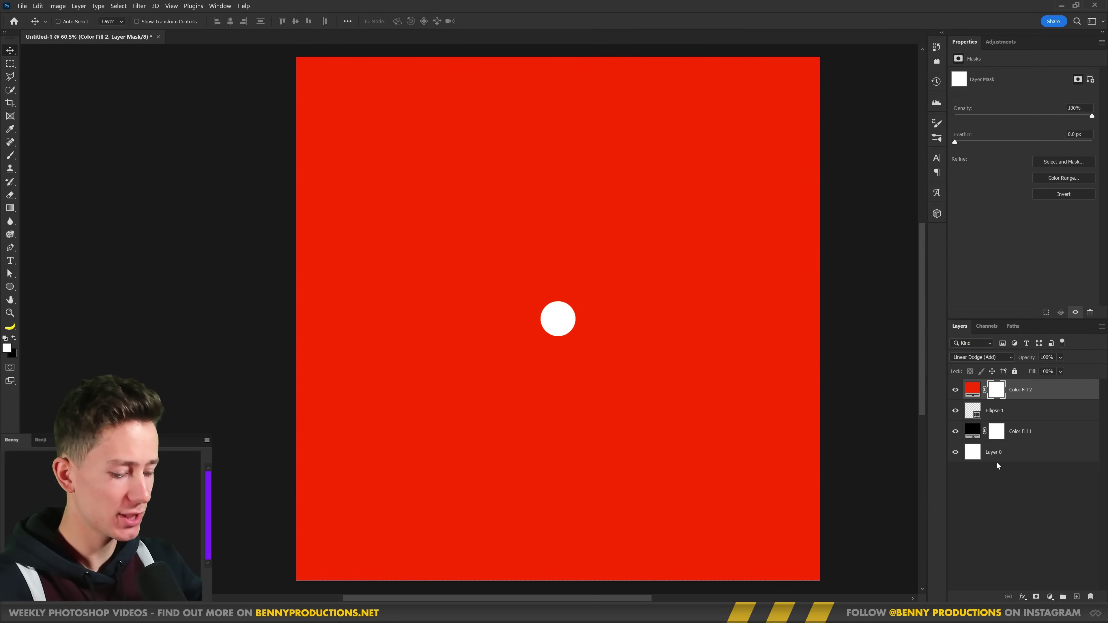
- Invert the red fill's mask and paint a soft white glow around the circle with the Brush at 5% flow
{"action": "key", "text": "ctrl+i"}
{"action": "key", "text": "b"}
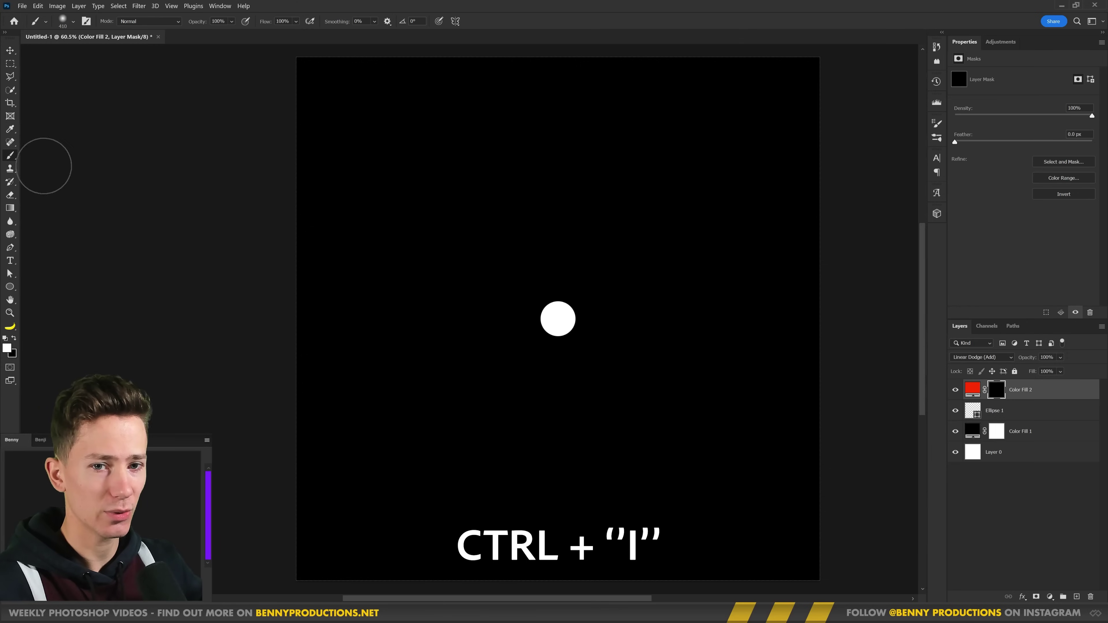
{"action": "mouse_move", "coordinate": [562, 316]}
{"action": "left_mouse_down"}
{"action": "mouse_move", "coordinate": [703, 307]}
{"action": "mouse_move", "coordinate": [662, 302]}
{"action": "left_mouse_up"}
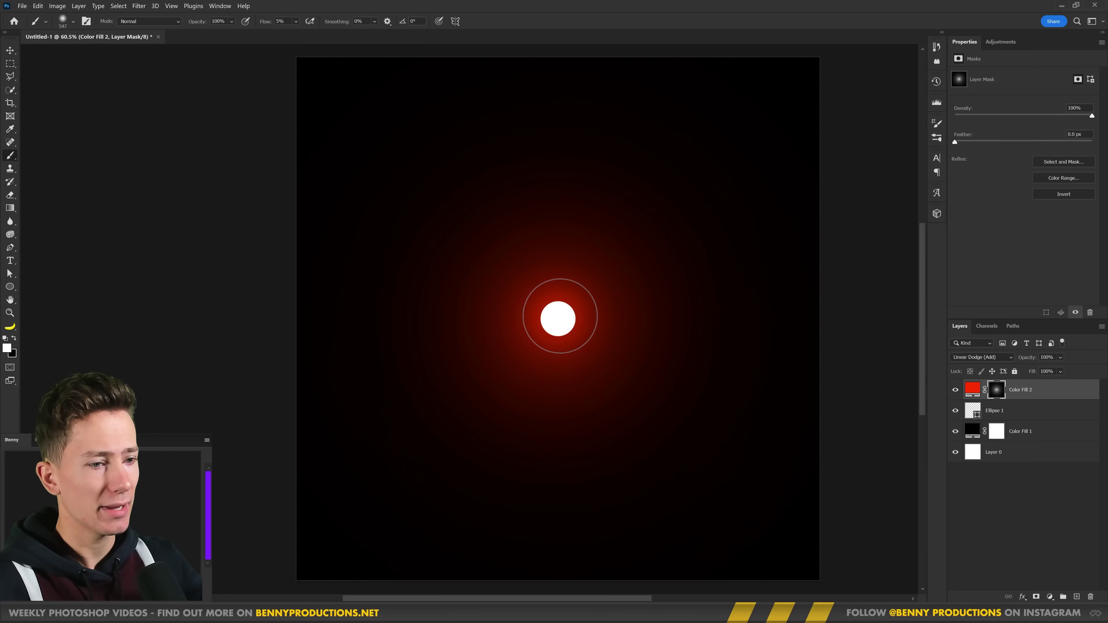
{"action": "left_click_drag", "start_coordinate": [584, 318], "coordinate": [510, 325]}
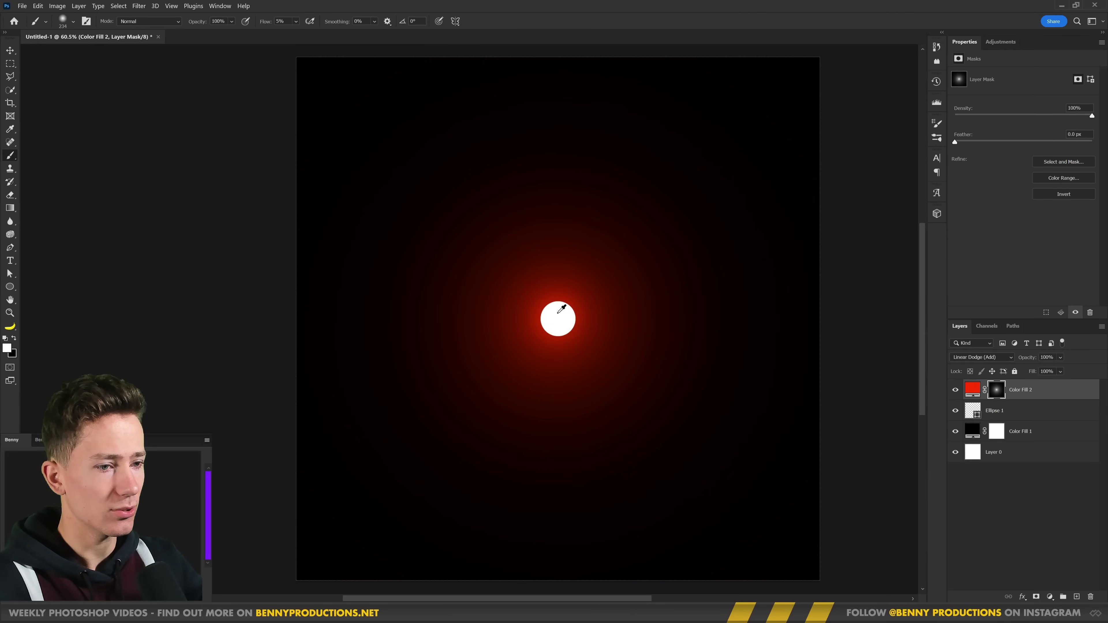
{"action": "scroll", "coordinate": [557, 313], "scroll_direction": "down", "scroll_amount": 2}
{"action": "scroll", "coordinate": [556, 313], "scroll_direction": "up", "scroll_amount": 3}
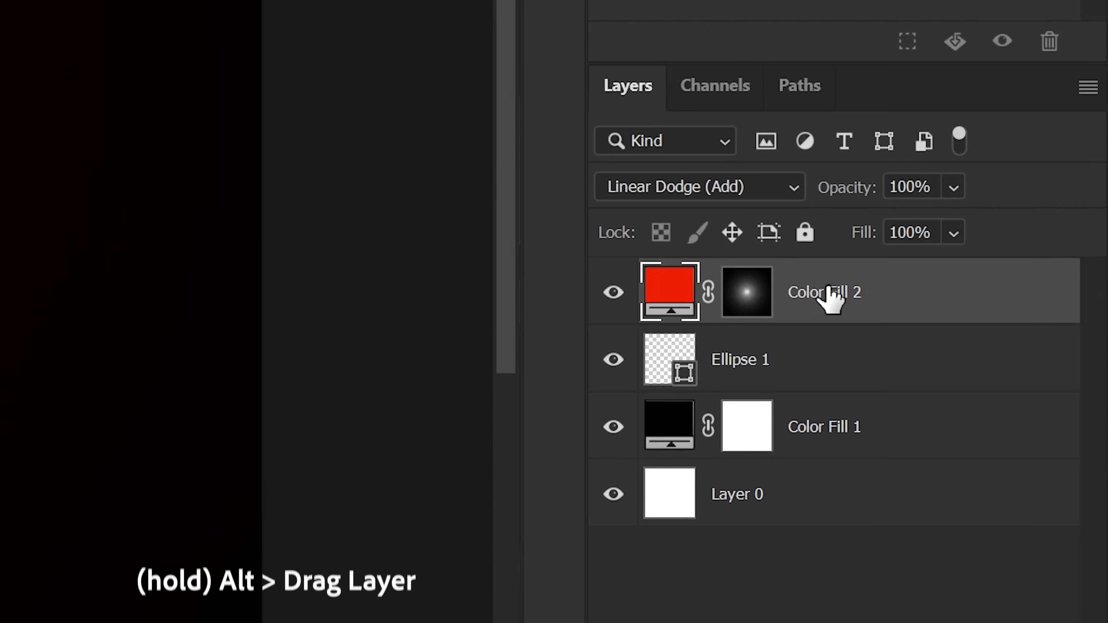
- Duplicate the red fill layer, give the copy a fresh black mask and recolor it to orange ff6600
{"action": "left_click_drag", "start_coordinate": [1021, 392], "coordinate": [1019, 391]}
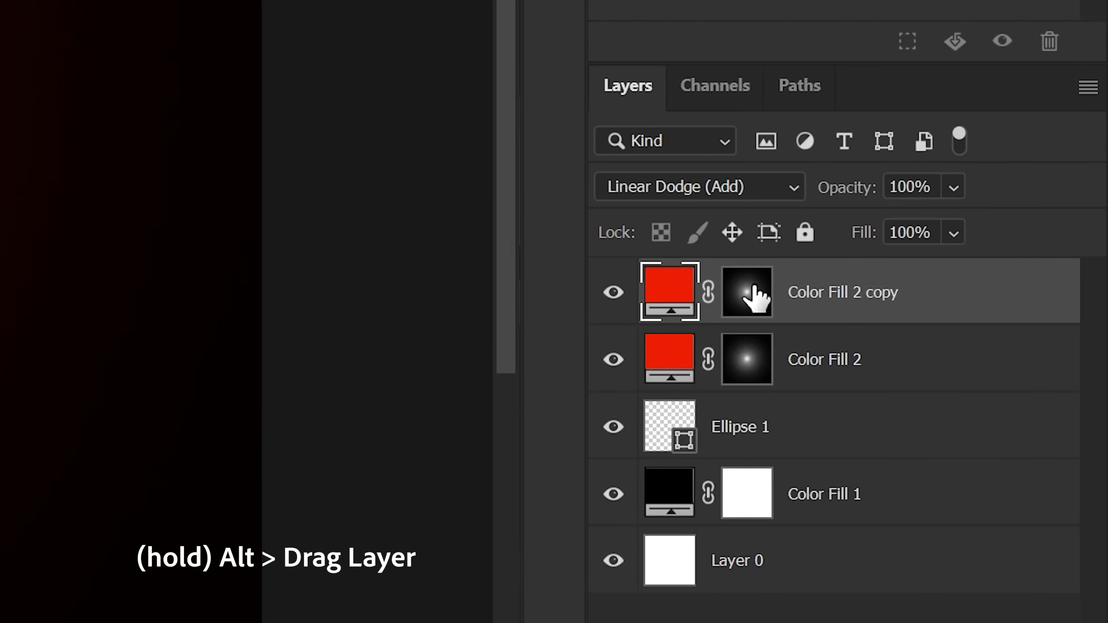
{"action": "left_click", "coordinate": [1036, 597], "text": "alt"}
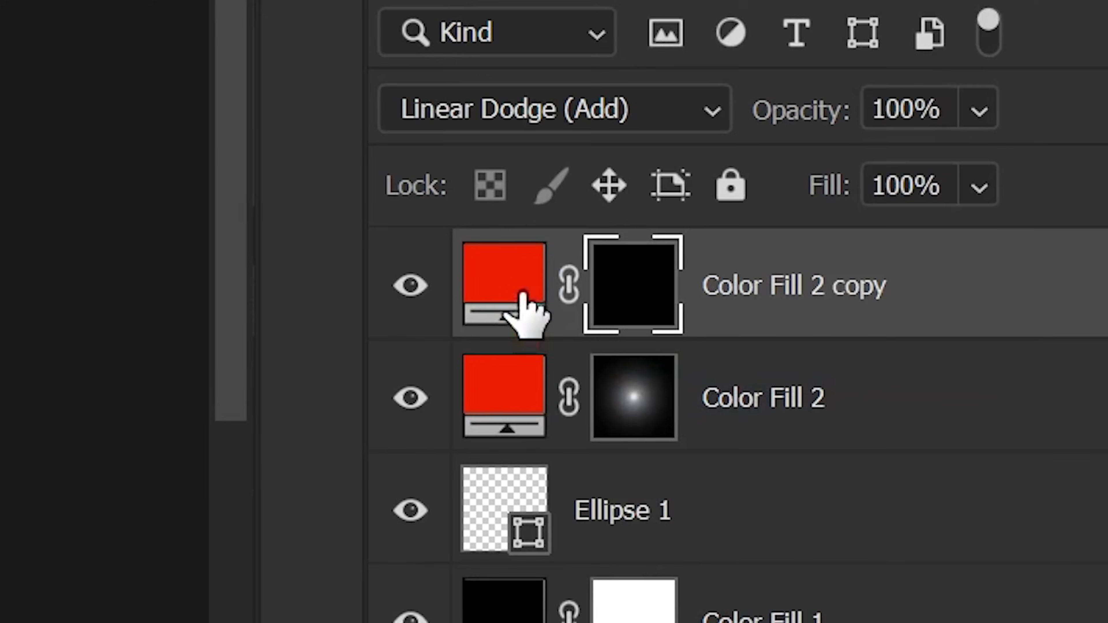
{"action": "double_click", "coordinate": [972, 389]}
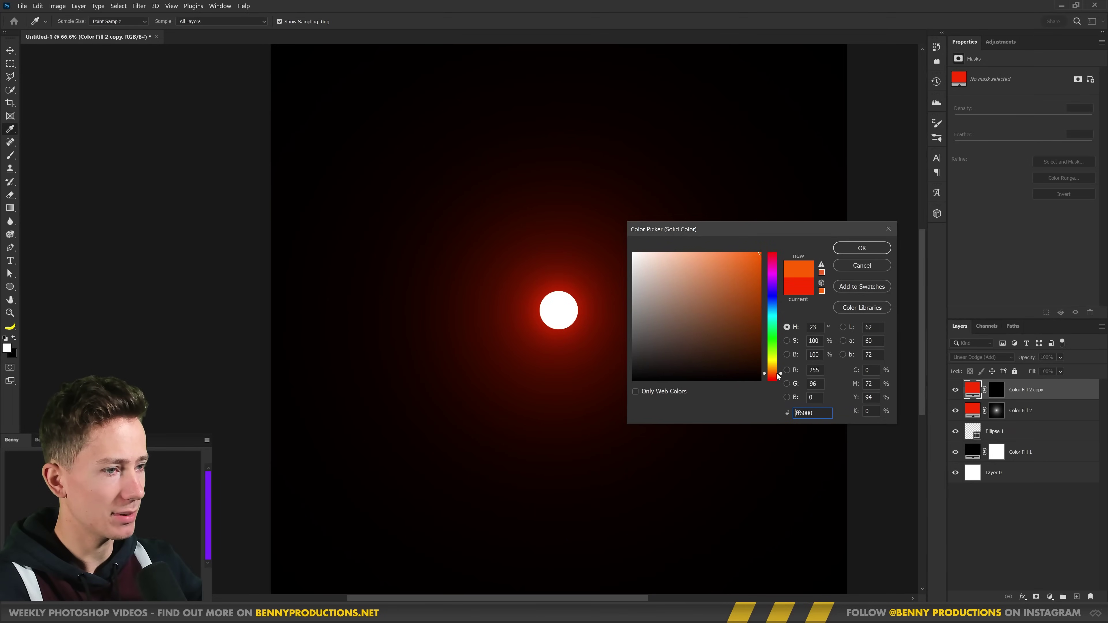
{"action": "left_click_drag", "start_coordinate": [778, 376], "coordinate": [778, 376]}
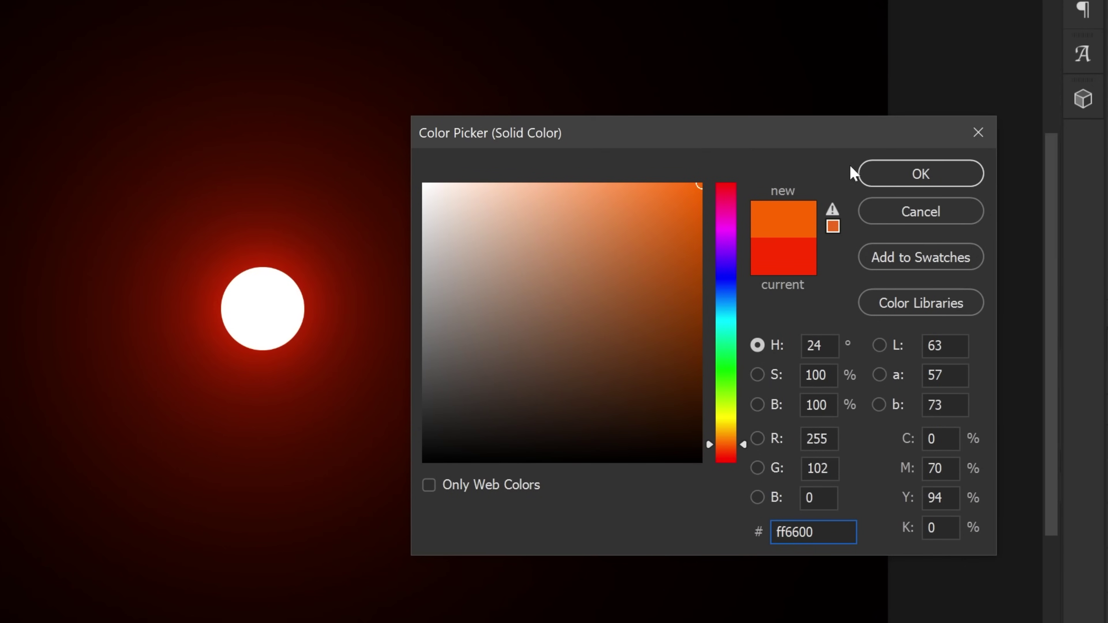
{"action": "left_click", "coordinate": [896, 171]}
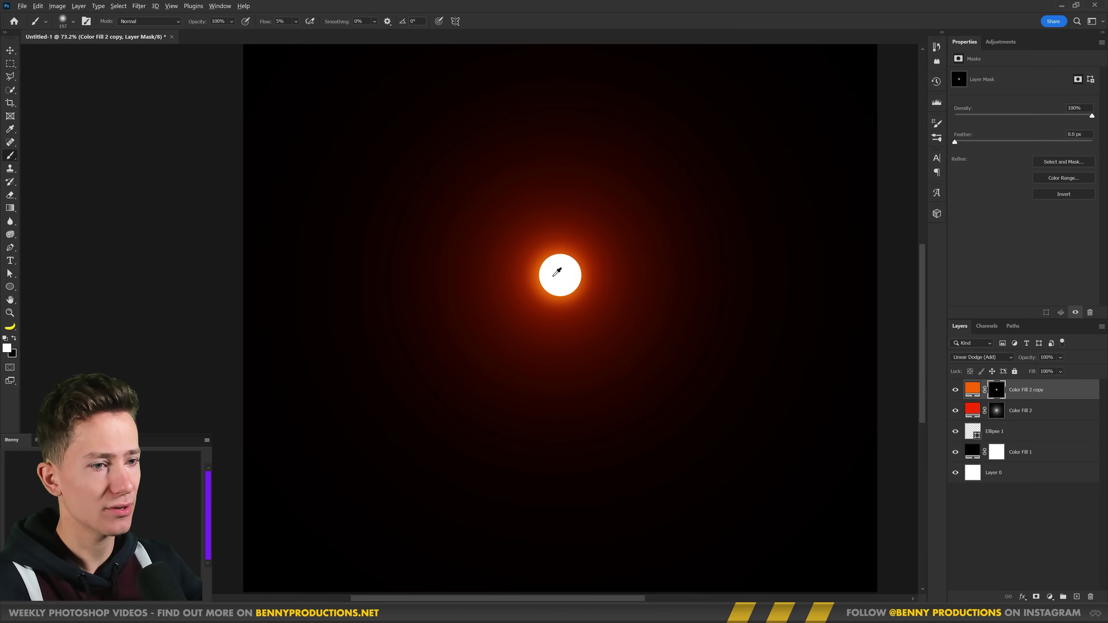
- Paint a tighter soft white glow around the circle on the orange fill's mask
{"action": "scroll", "coordinate": [554, 275], "scroll_direction": "up", "scroll_amount": 10}
{"action": "mouse_move", "coordinate": [560, 277]}
{"action": "left_mouse_down"}
{"action": "mouse_move", "coordinate": [606, 282]}
{"action": "mouse_move", "coordinate": [576, 285]}
{"action": "left_mouse_up"}
{"action": "scroll", "coordinate": [551, 293], "scroll_direction": "down", "scroll_amount": 5}
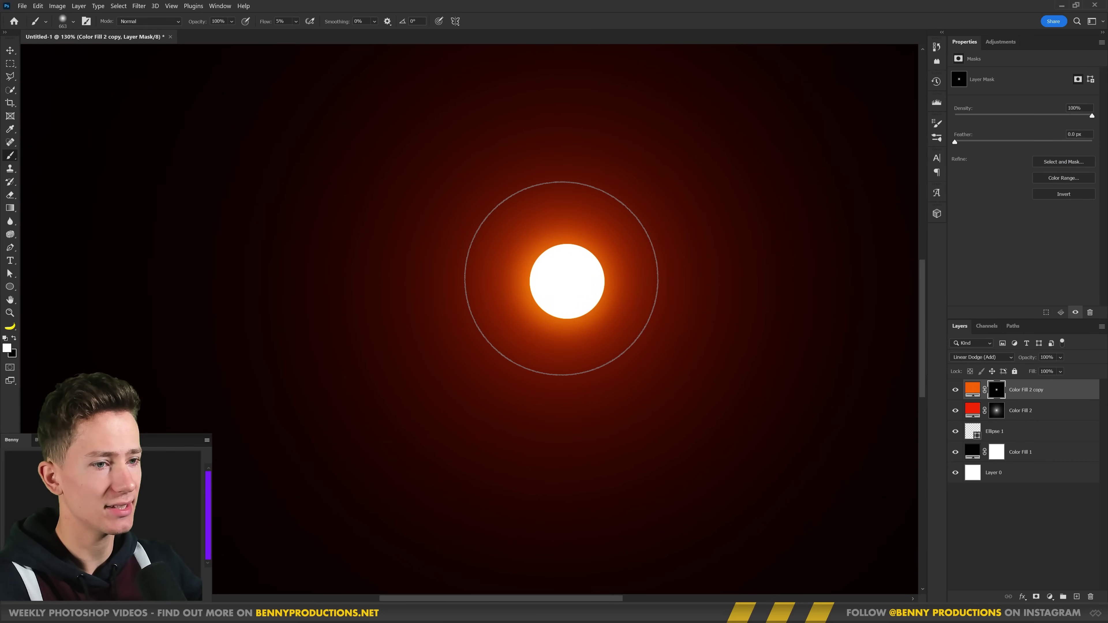
{"action": "scroll", "coordinate": [561, 278], "scroll_direction": "down", "scroll_amount": 2}
- Duplicate the orange fill layer together with its mask to intensify the inner glow around the circle
{"action": "left_click_drag", "start_coordinate": [1031, 394], "coordinate": [1032, 397]}
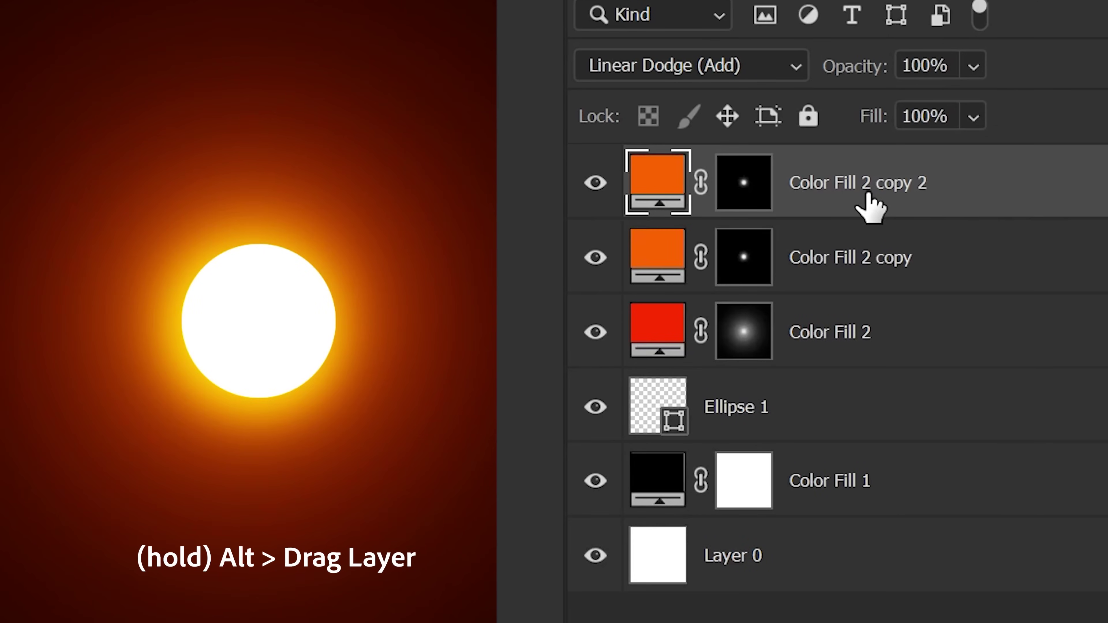
{"action": "scroll", "coordinate": [226, 311], "scroll_direction": "down", "scroll_amount": 2}
{"action": "scroll", "coordinate": [612, 379], "scroll_direction": "up", "scroll_amount": 1}
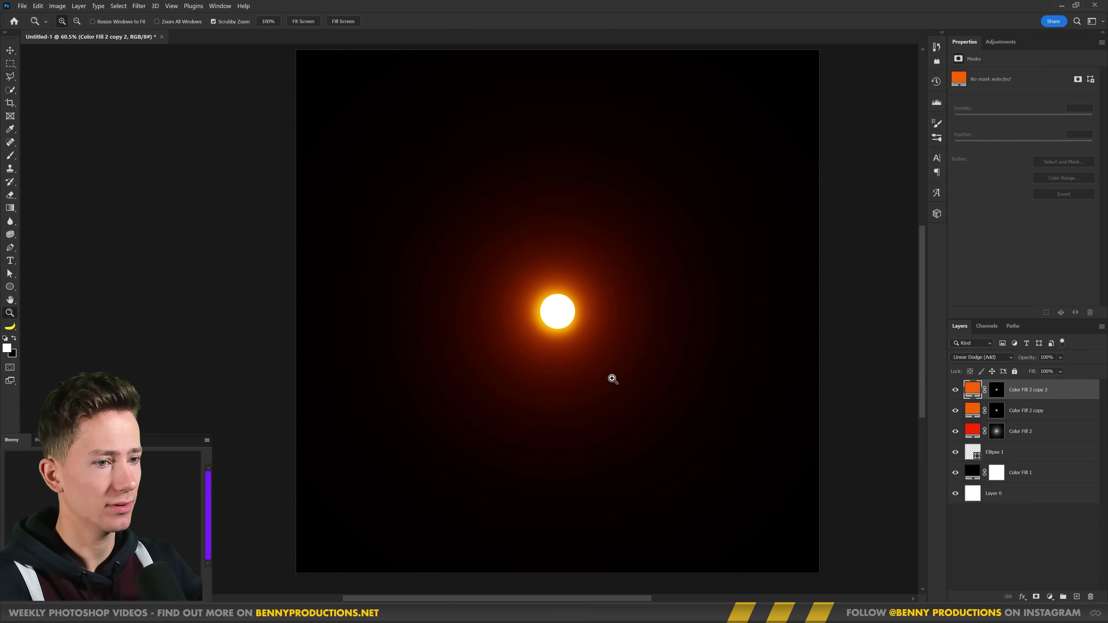
{"action": "scroll", "coordinate": [556, 338], "scroll_direction": "down", "scroll_amount": 1}
{"action": "scroll", "coordinate": [564, 340], "scroll_direction": "up", "scroll_amount": 1}
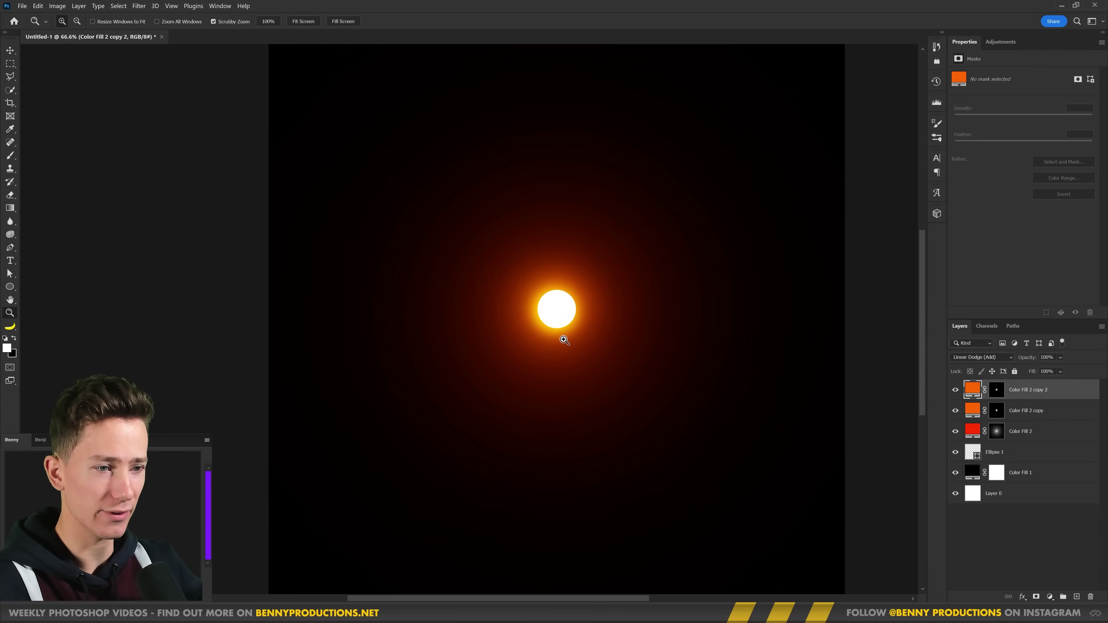
{"action": "key", "text": "v"}
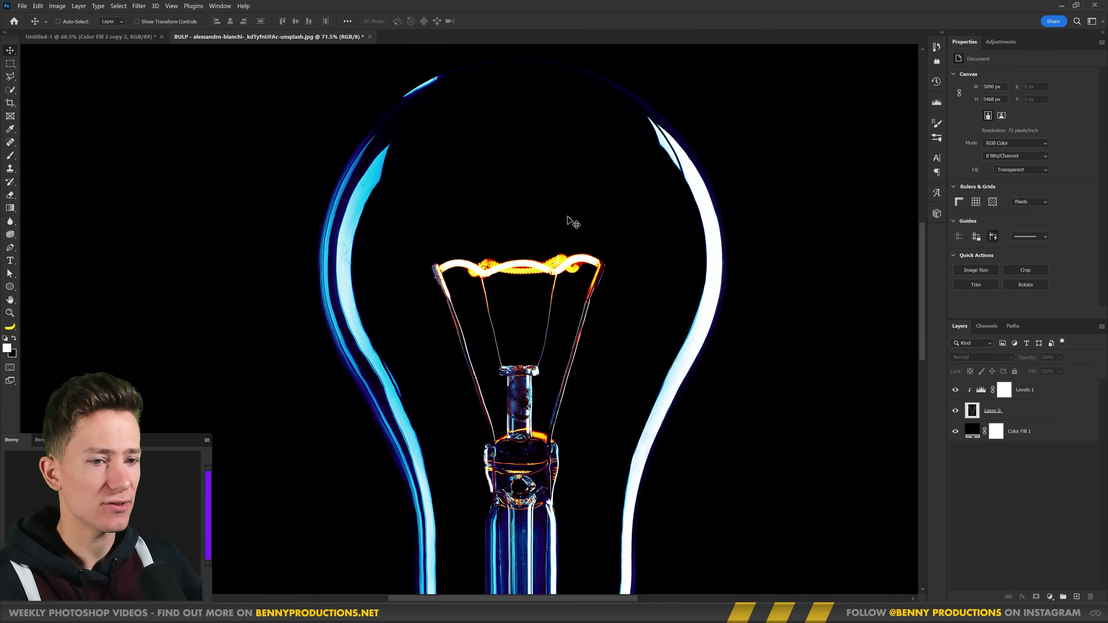
- Add a Solid Color fill (ff4200) at the top of the light bulb document and set its blend mode to Linear Dodge (Add)
{"action": "left_click", "coordinate": [1049, 596]}
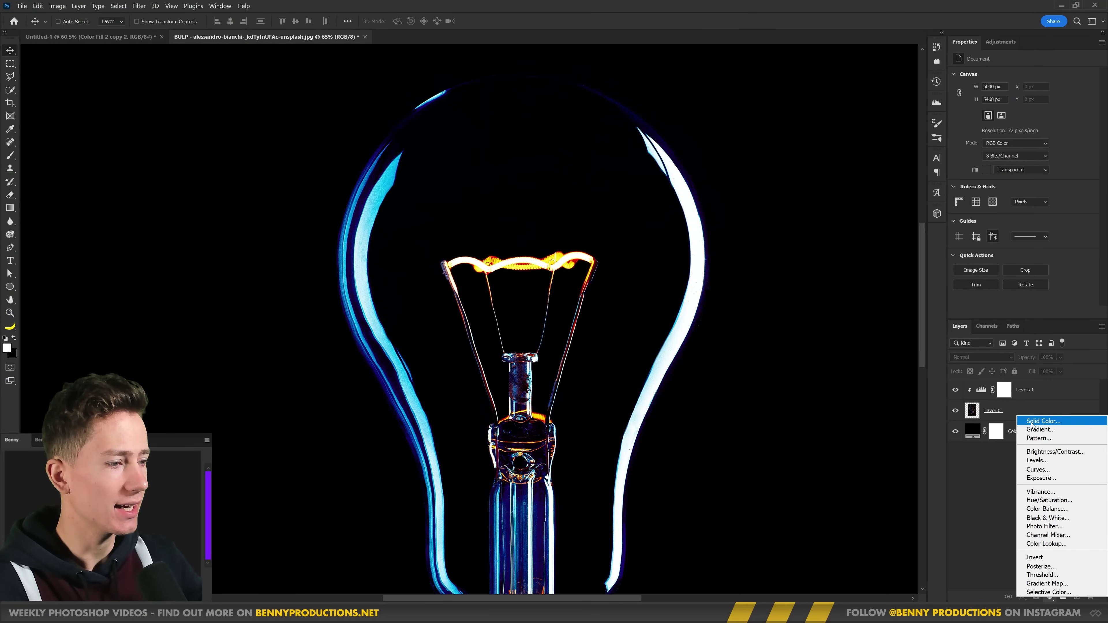
{"action": "left_click", "coordinate": [1049, 422]}
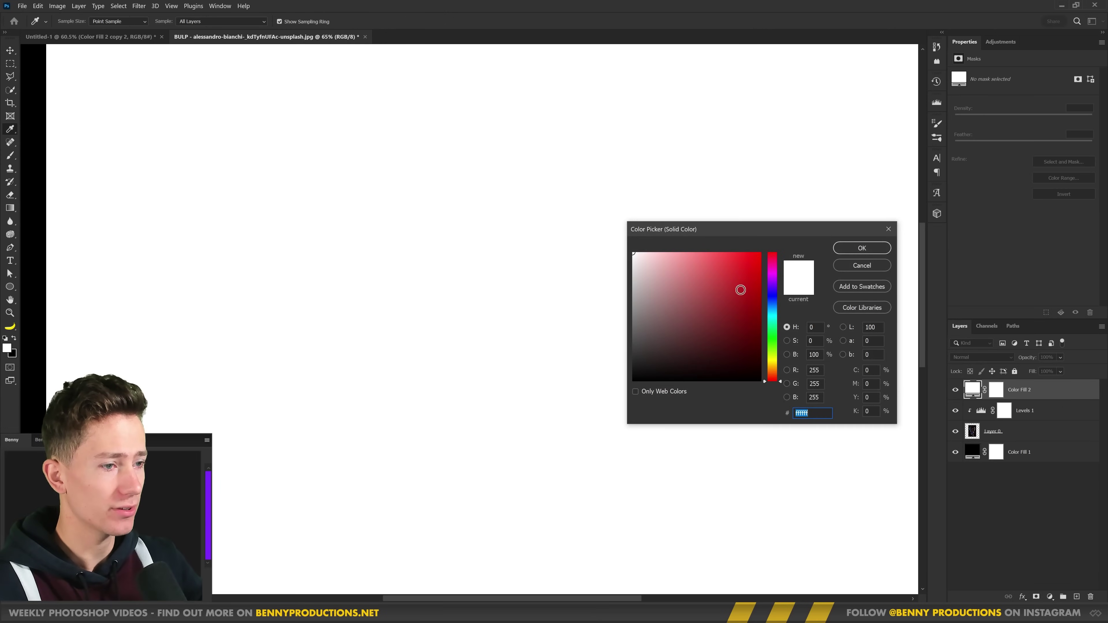
{"action": "left_click", "coordinate": [757, 255]}
{"action": "left_click_drag", "start_coordinate": [781, 381], "coordinate": [780, 377]}
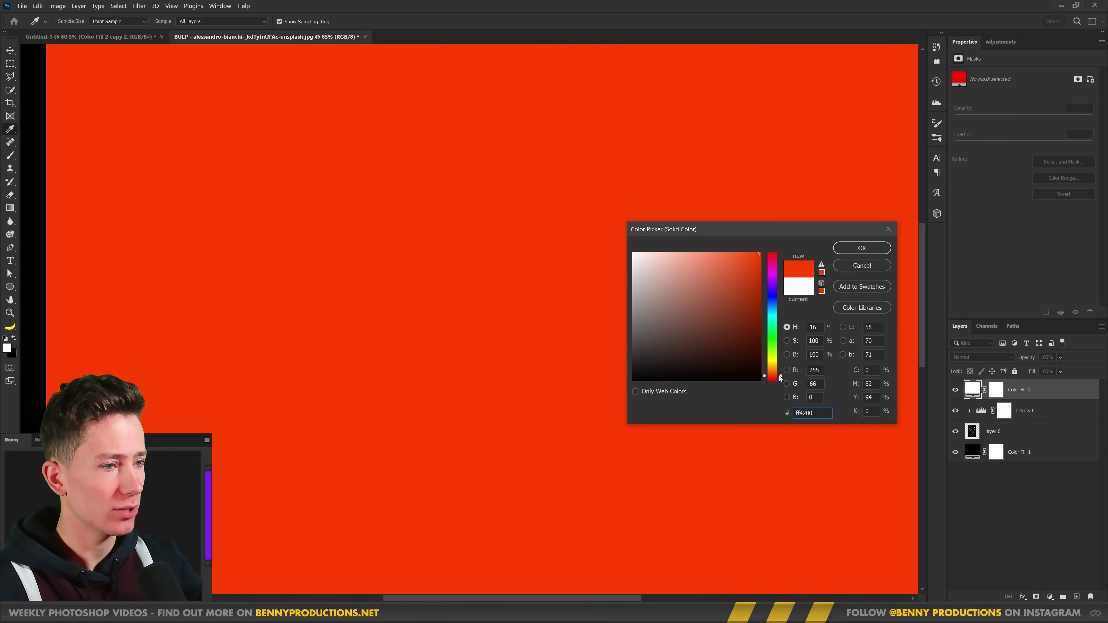
{"action": "left_click", "coordinate": [862, 246]}
{"action": "left_click", "coordinate": [1010, 357]}
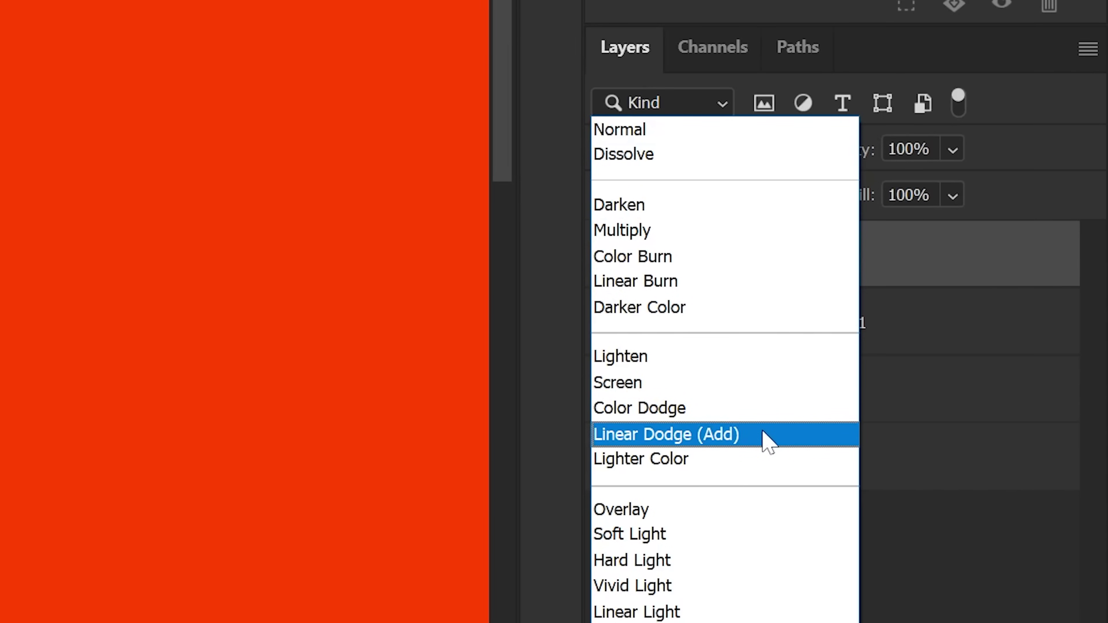
{"action": "left_click", "coordinate": [765, 440]}
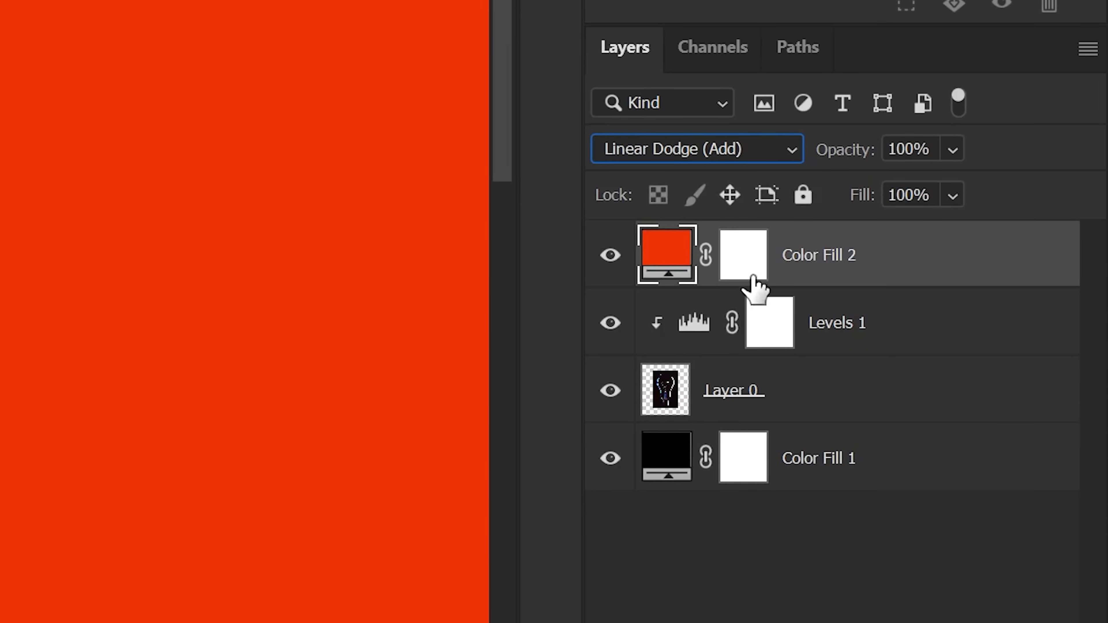
- Invert the red-orange fill's mask and paint a large soft white glow around the bulb's filament
{"action": "left_click", "coordinate": [744, 262]}
{"action": "key", "text": "ctrl+i"}
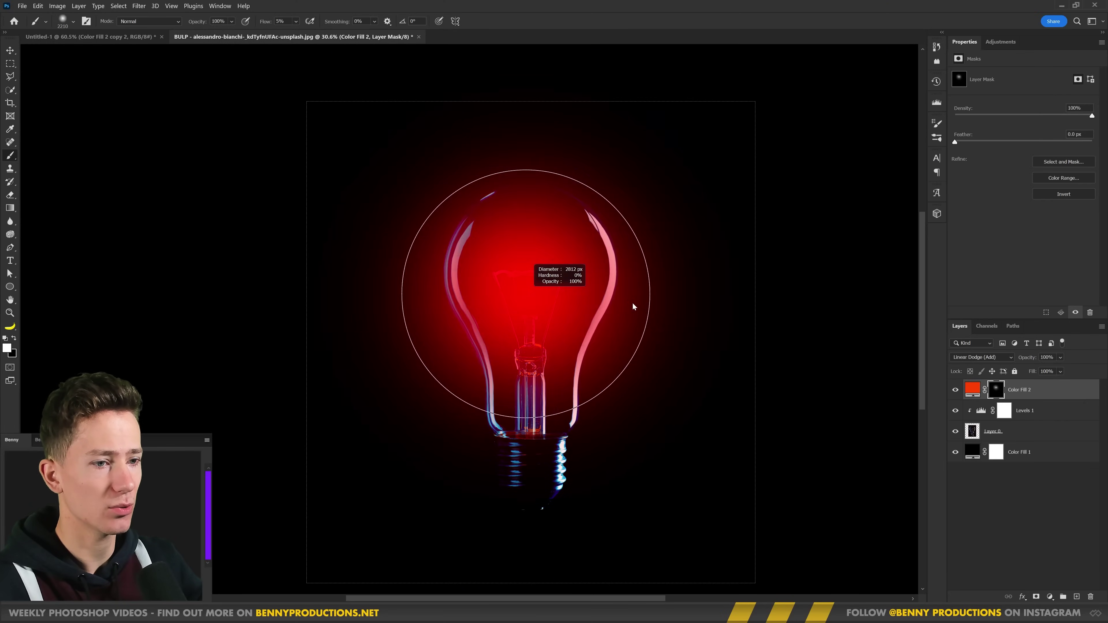
{"action": "left_click_drag", "start_coordinate": [635, 306], "coordinate": [635, 307]}
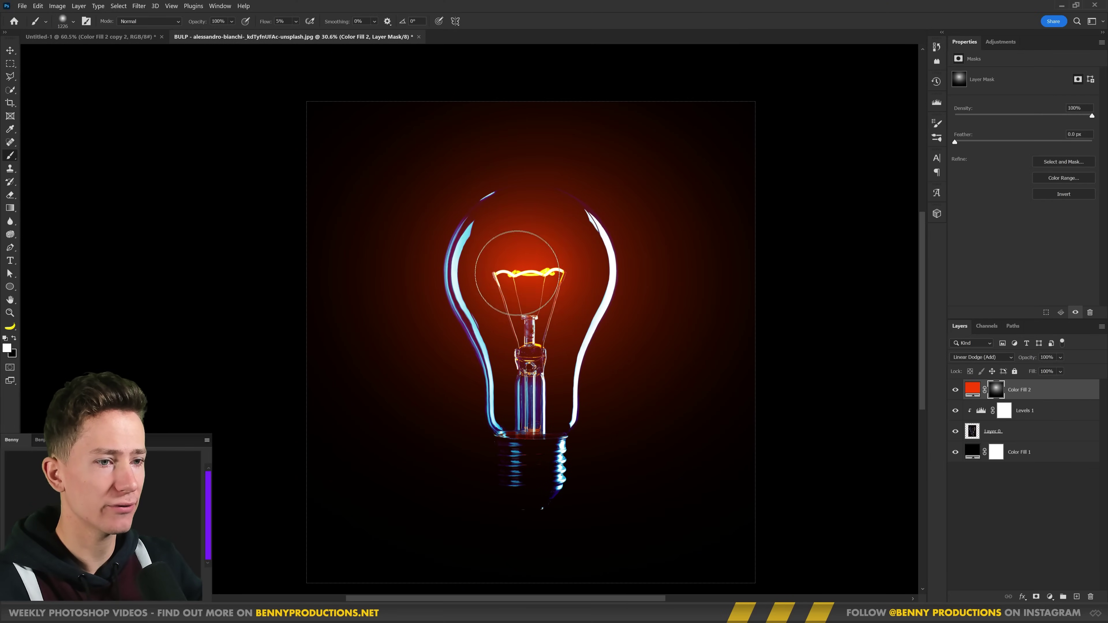
{"action": "mouse_move", "coordinate": [550, 272]}
{"action": "left_mouse_down"}
{"action": "mouse_move", "coordinate": [493, 272]}
{"action": "mouse_move", "coordinate": [639, 290]}
{"action": "left_mouse_up"}
{"action": "key", "text": "ctrl+z"}
{"action": "key", "text": "ctrl+shift+z"}
{"action": "scroll", "coordinate": [519, 297], "scroll_direction": "up", "scroll_amount": 1}
- Swap the brush color to black and paint back the outer glow around the bulb
{"action": "key", "text": "x"}
{"action": "mouse_move", "coordinate": [803, 209]}
{"action": "left_mouse_down"}
{"action": "mouse_move", "coordinate": [409, 359]}
{"action": "mouse_move", "coordinate": [588, 194]}
{"action": "mouse_move", "coordinate": [697, 226]}
{"action": "mouse_move", "coordinate": [642, 423]}
{"action": "left_mouse_up"}
{"action": "left_click_drag", "start_coordinate": [566, 353], "coordinate": [522, 353]}
{"action": "left_click_drag", "start_coordinate": [713, 186], "coordinate": [704, 140]}
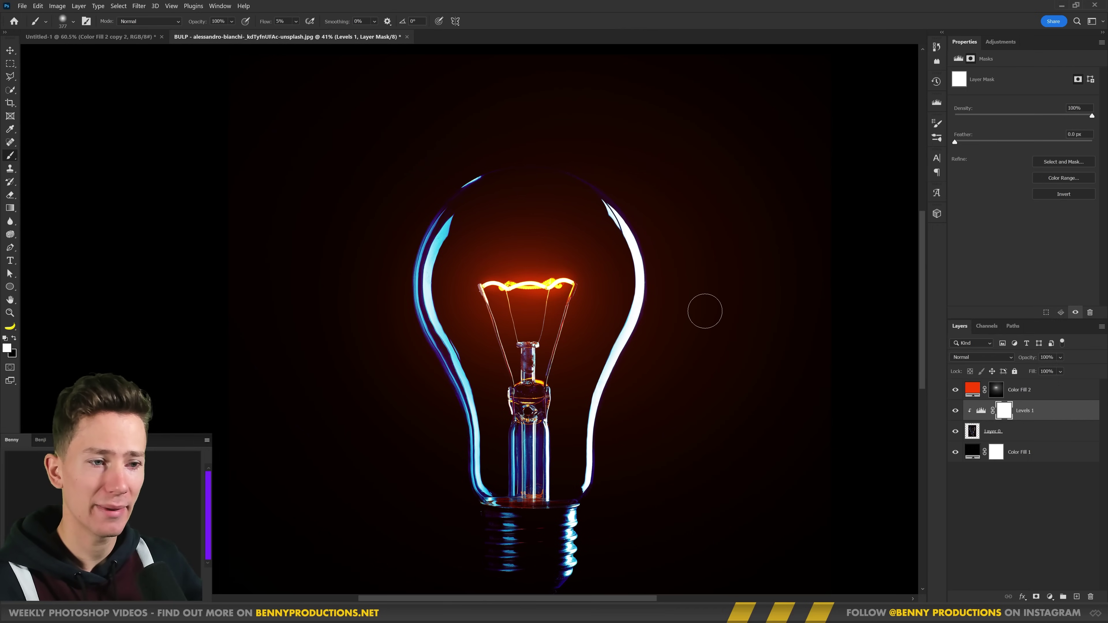
- Duplicate Color Fill 2 with a black mask and recolor the copy to orange ff7200
{"action": "left_click", "coordinate": [1028, 389]}
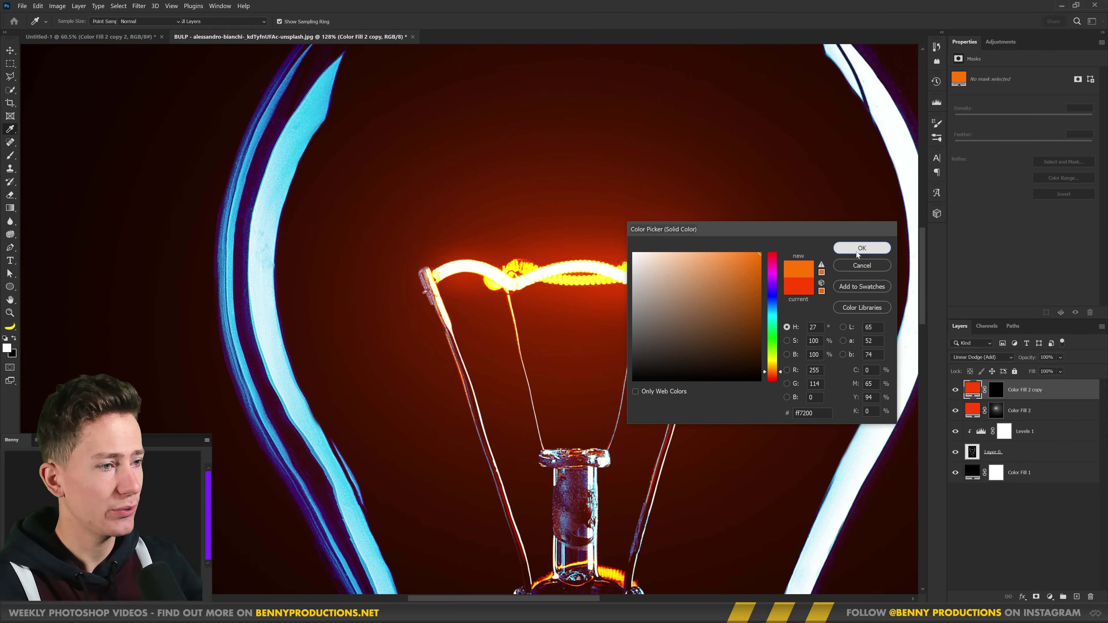
{"action": "left_click", "coordinate": [862, 250]}
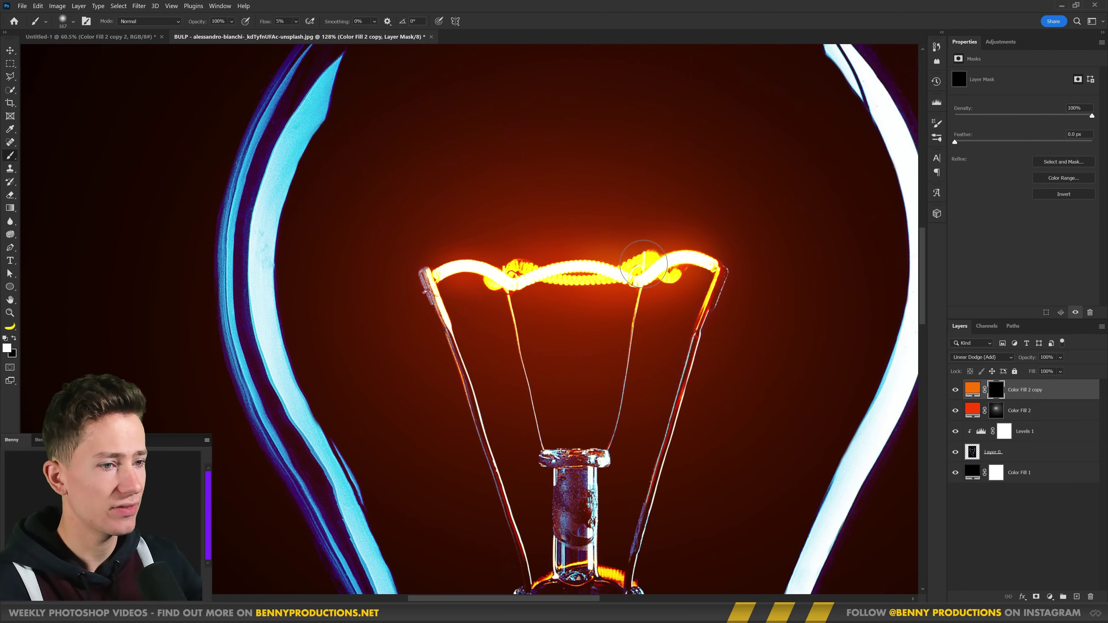
- Paint a tight soft white glow along the filament on the orange fill's mask, adjusting the brush size
{"action": "scroll", "coordinate": [559, 282], "scroll_direction": "down", "scroll_amount": 5}
{"action": "mouse_move", "coordinate": [563, 282]}
{"action": "left_mouse_down"}
{"action": "mouse_move", "coordinate": [479, 275]}
{"action": "mouse_move", "coordinate": [648, 289]}
{"action": "left_mouse_up"}
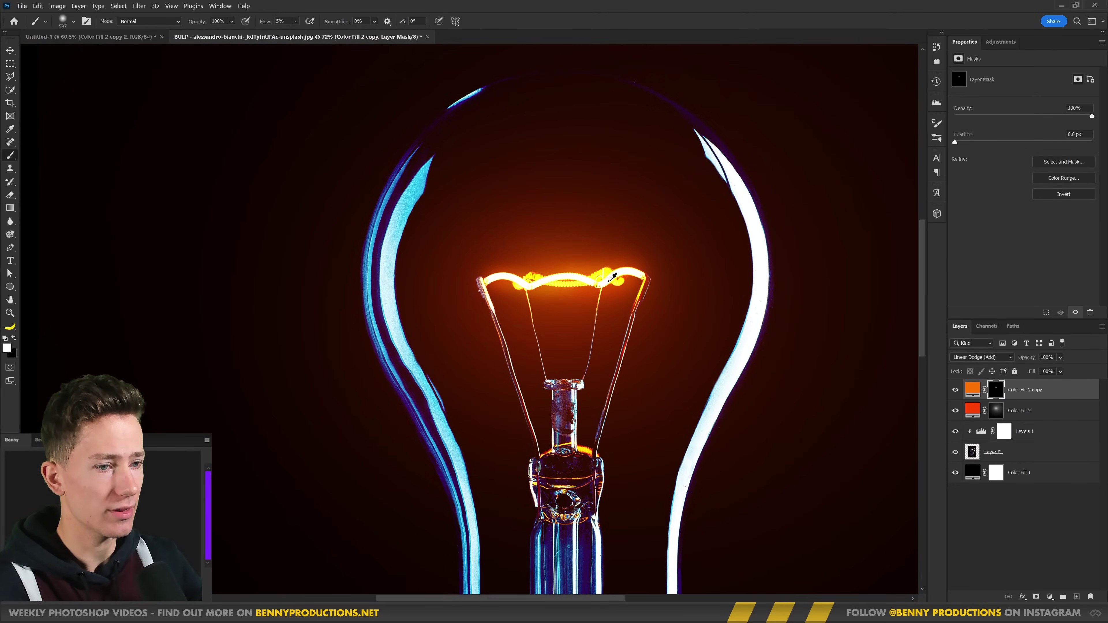
{"action": "scroll", "coordinate": [579, 289], "scroll_direction": "down", "scroll_amount": 4}
{"action": "mouse_move", "coordinate": [563, 283]}
{"action": "left_mouse_down"}
{"action": "mouse_move", "coordinate": [613, 284]}
{"action": "mouse_move", "coordinate": [578, 282]}
{"action": "left_mouse_up"}
{"action": "right_click", "coordinate": [582, 287], "text": "alt"}
- Duplicate the Color Fill 2 glow layer beneath the orange one and adjust the soft glow around the filament on its mask
{"action": "scroll", "coordinate": [587, 284], "scroll_direction": "down", "scroll_amount": 6}
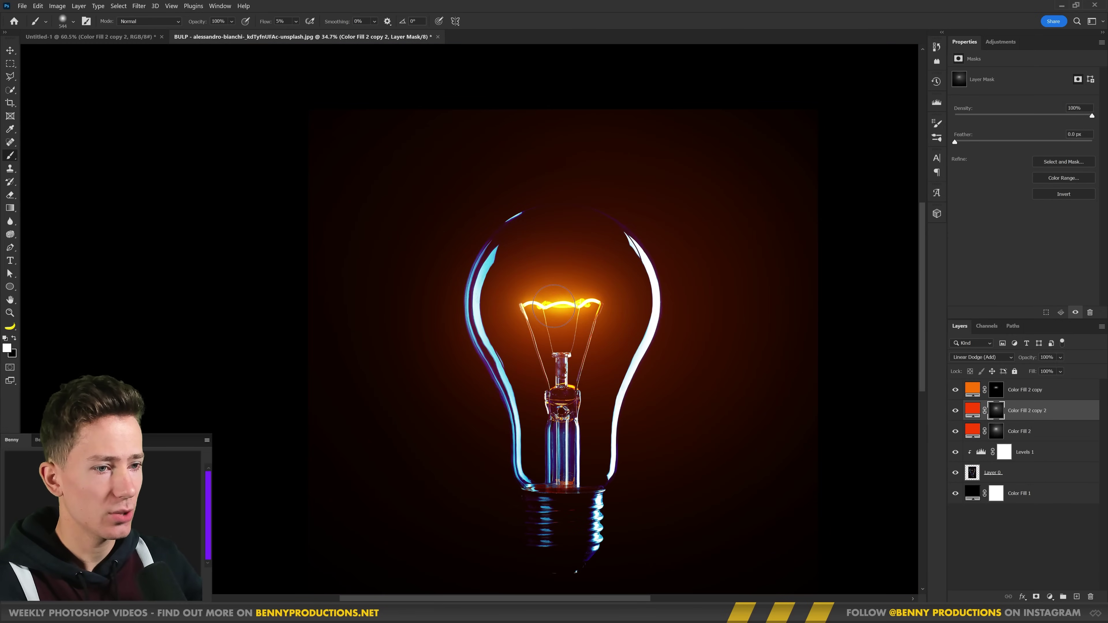
{"action": "left_click_drag", "start_coordinate": [544, 315], "coordinate": [651, 315]}
{"action": "scroll", "coordinate": [576, 418], "scroll_direction": "down", "scroll_amount": 1}
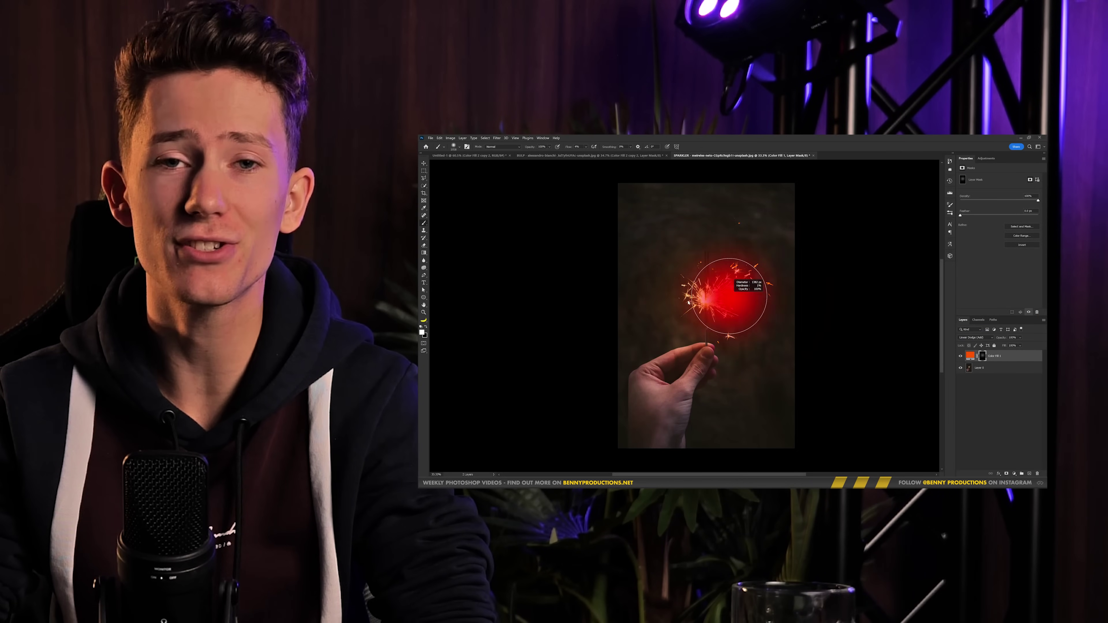
- Recolor the fill layer over the sparkler photo to red and enlarge the soft brush for a wide glow
{"action": "double_click", "coordinate": [969, 356]}
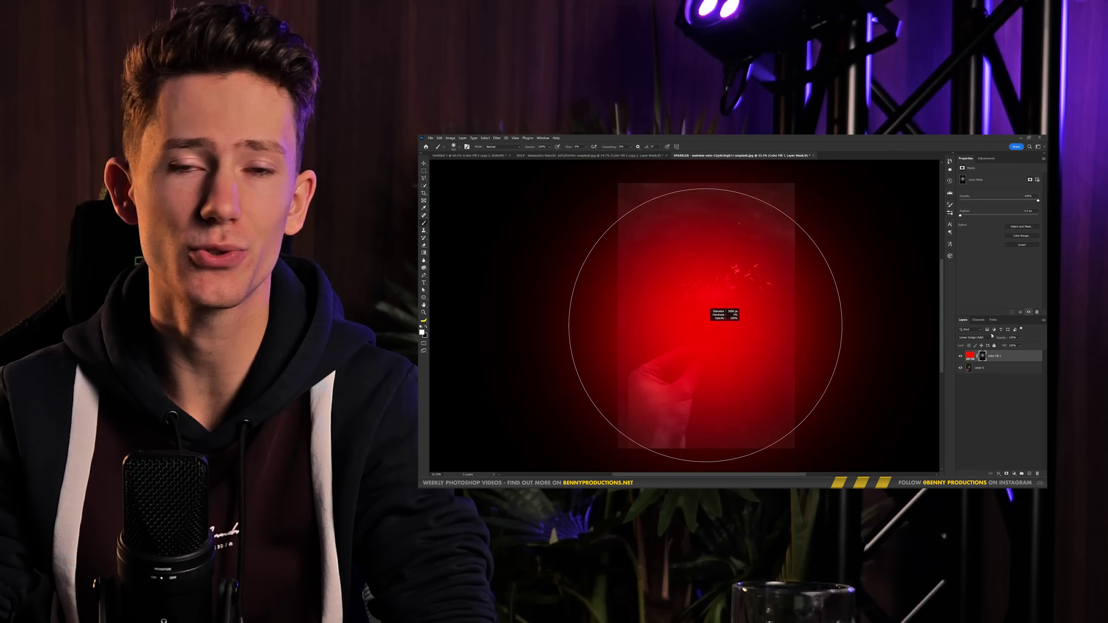
{"action": "mouse_move", "coordinate": [856, 345]}
{"action": "left_mouse_down"}
{"action": "mouse_move", "coordinate": [862, 289]}
{"action": "mouse_move", "coordinate": [862, 347]}
{"action": "left_mouse_up"}
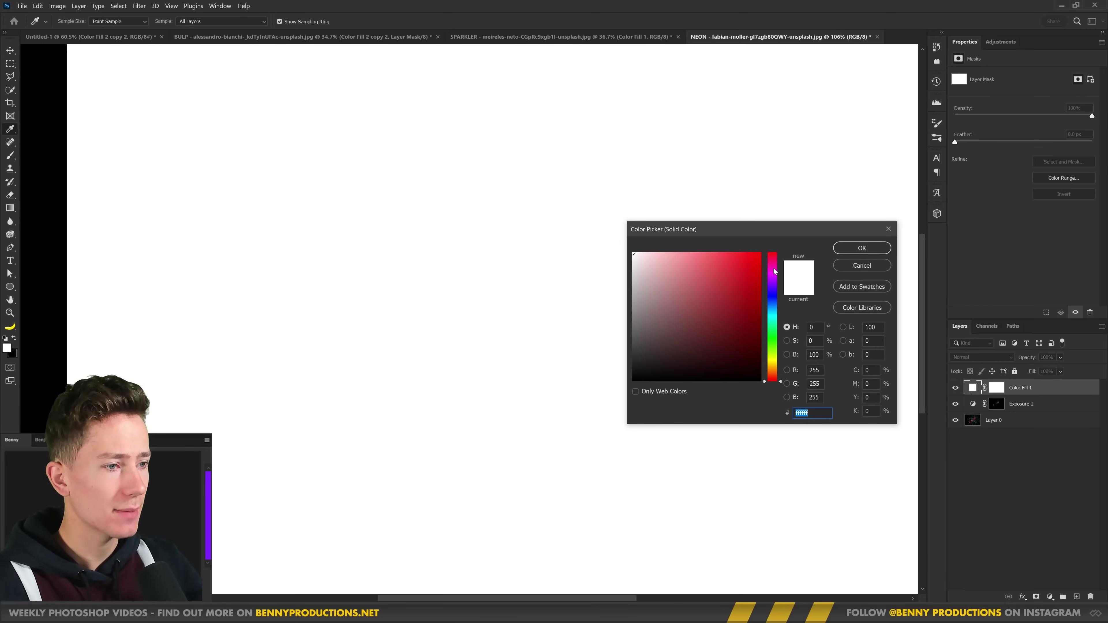
- Set the new Solid Color fill layer in the neon photo to a fully saturated purple
{"action": "mouse_move", "coordinate": [774, 268]}
{"action": "left_mouse_down"}
{"action": "mouse_move", "coordinate": [769, 245]}
{"action": "mouse_move", "coordinate": [772, 281]}
{"action": "left_mouse_up"}
{"action": "left_click", "coordinate": [856, 250]}
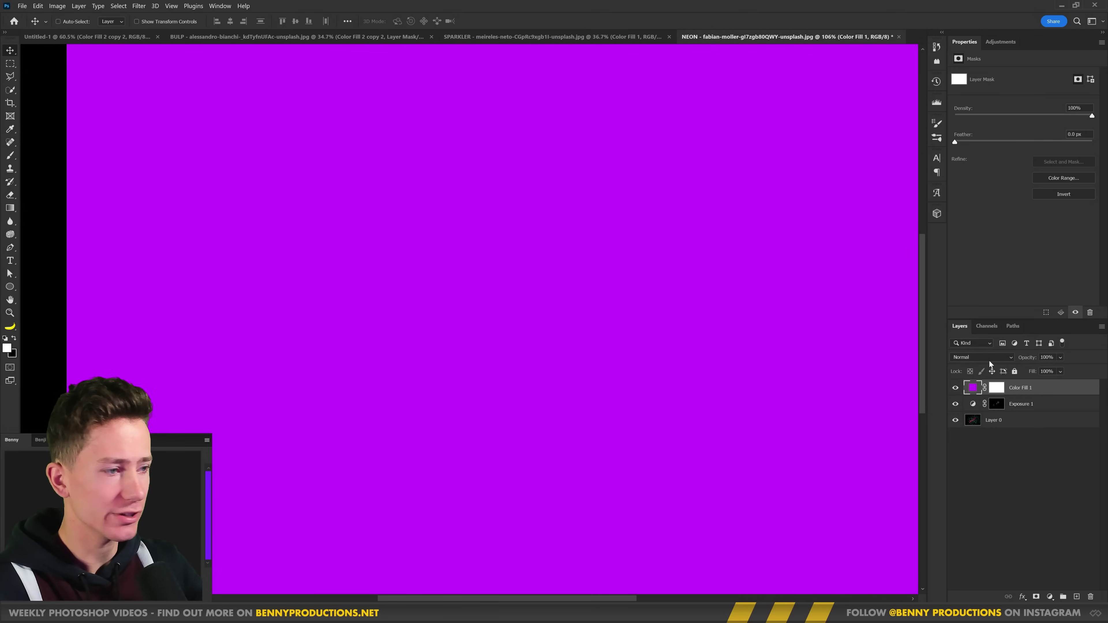
- Set the purple fill to Linear Dodge (Add) and paint a soft glow along the "breathe" neon tubes on its mask
{"action": "left_click", "coordinate": [998, 359]}
{"action": "left_click", "coordinate": [994, 443]}
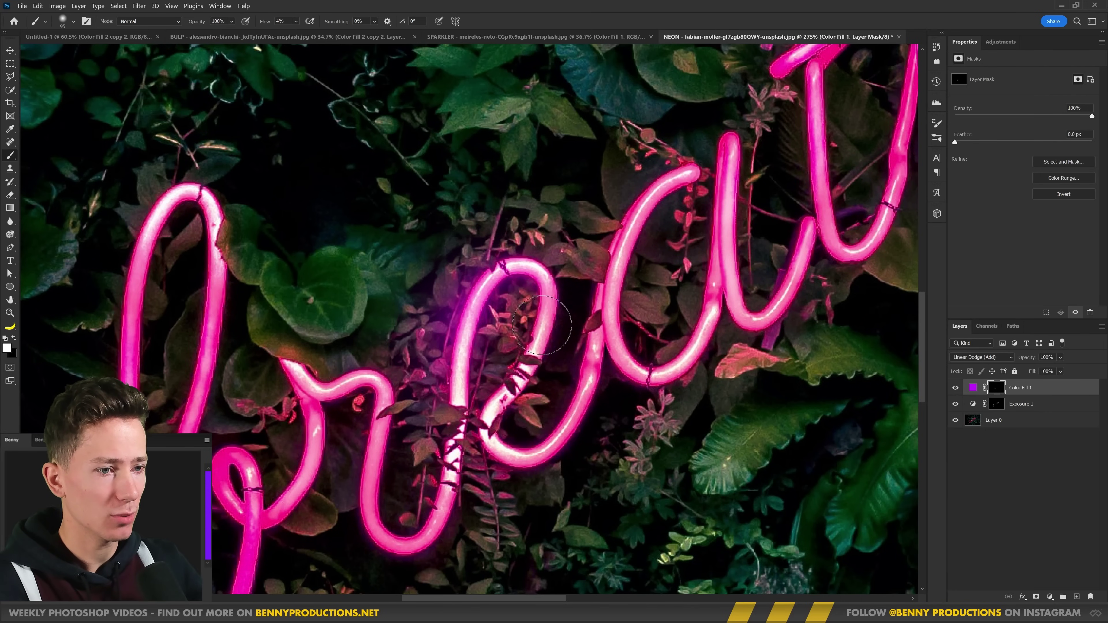
{"action": "left_click_drag", "start_coordinate": [528, 365], "coordinate": [552, 326]}
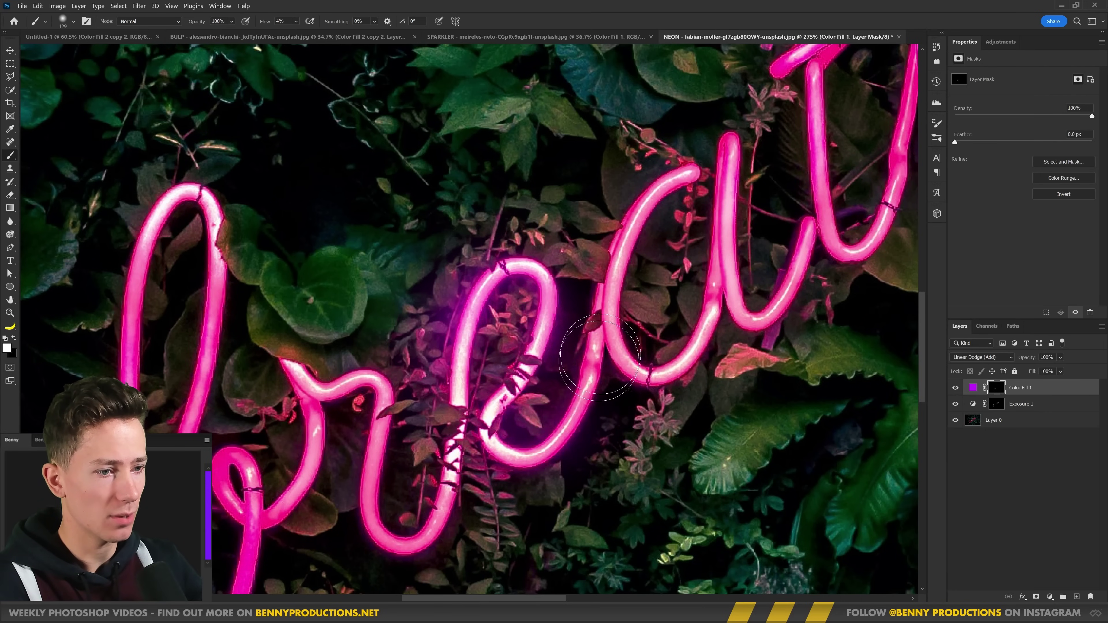
{"action": "left_click_drag", "start_coordinate": [631, 258], "coordinate": [607, 299]}
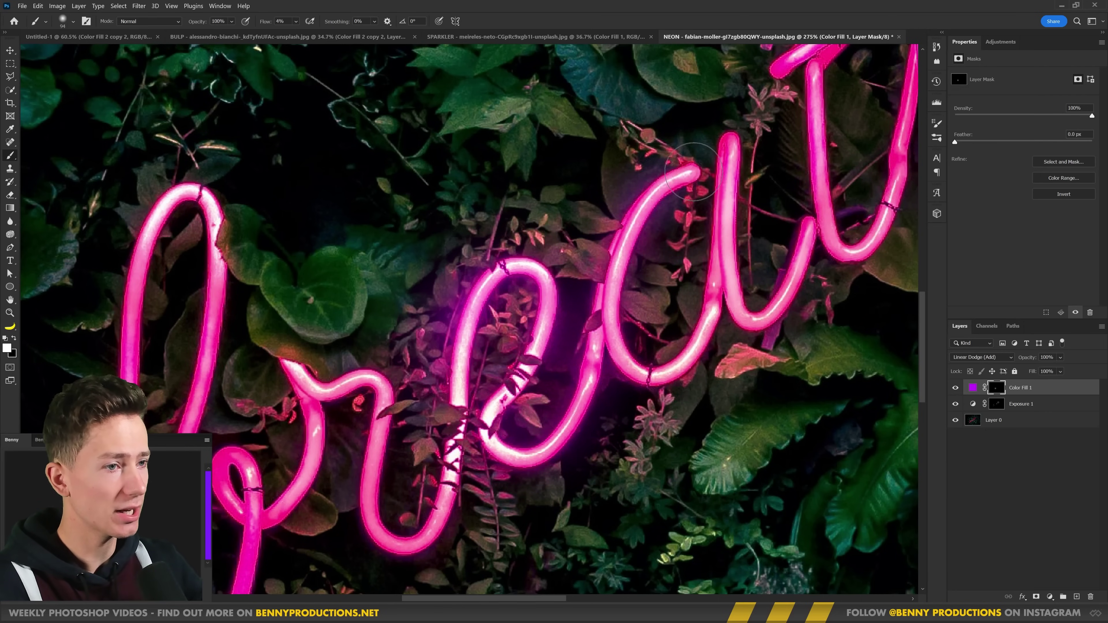
{"action": "left_click_drag", "start_coordinate": [586, 217], "coordinate": [635, 208]}
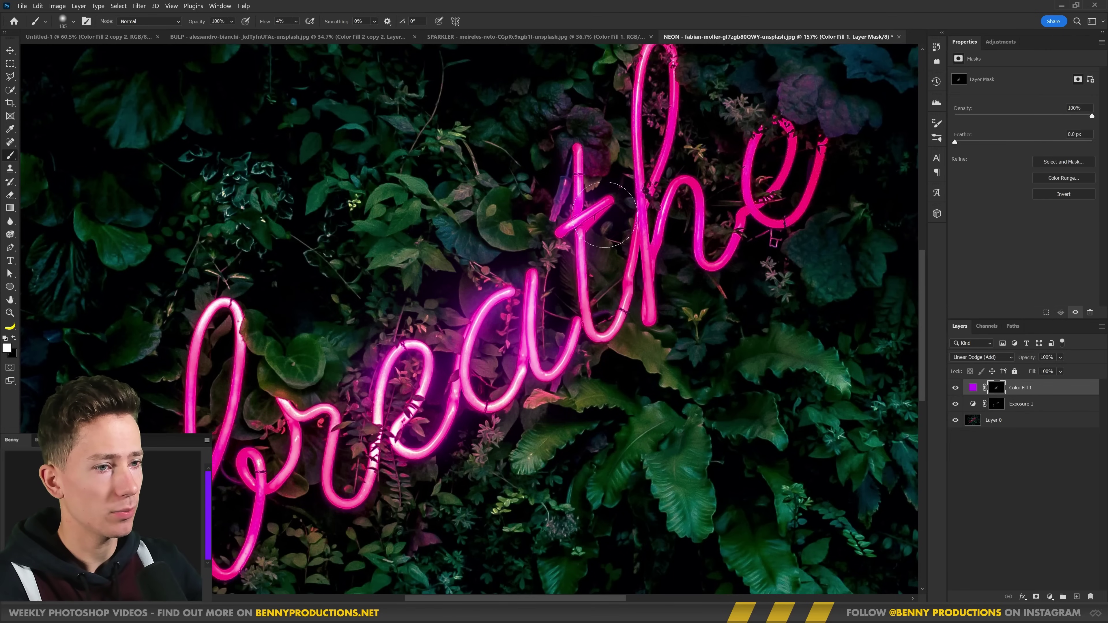
{"action": "left_click_drag", "start_coordinate": [604, 258], "coordinate": [572, 284]}
{"action": "scroll", "coordinate": [637, 217], "scroll_direction": "down", "scroll_amount": 2}
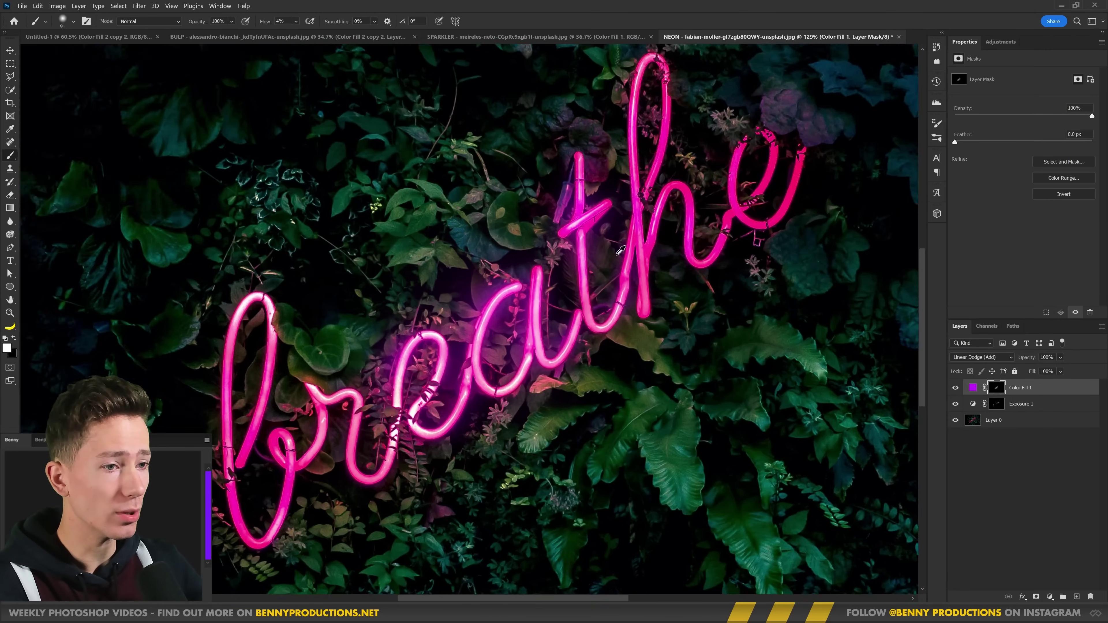
{"action": "scroll", "coordinate": [637, 217], "scroll_direction": "up", "scroll_amount": 3}
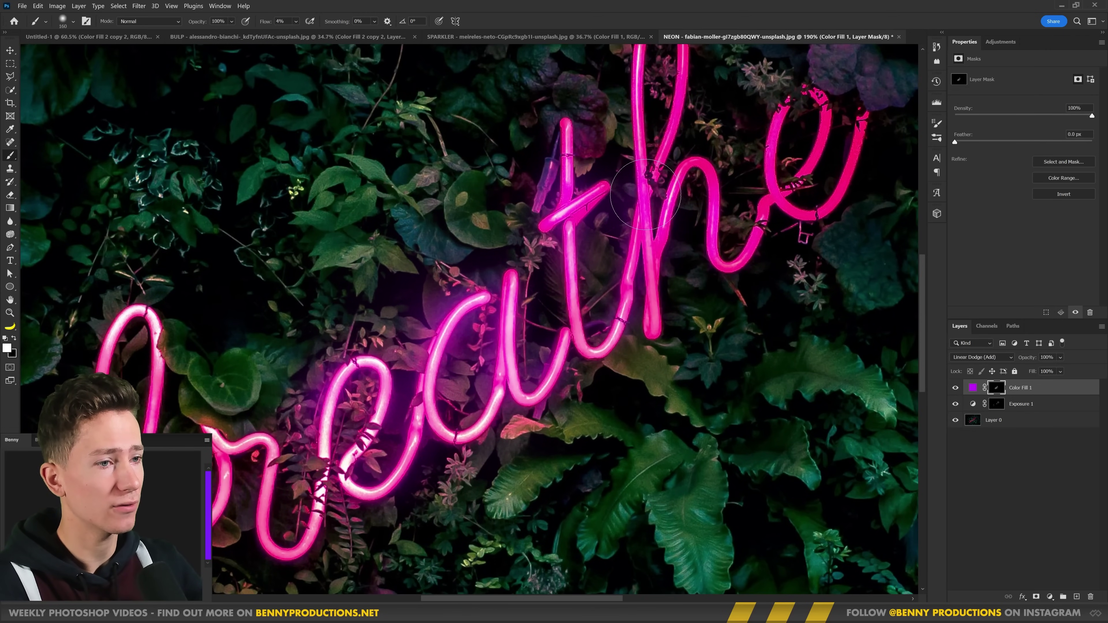
{"action": "scroll", "coordinate": [646, 196], "scroll_direction": "down", "scroll_amount": 2}
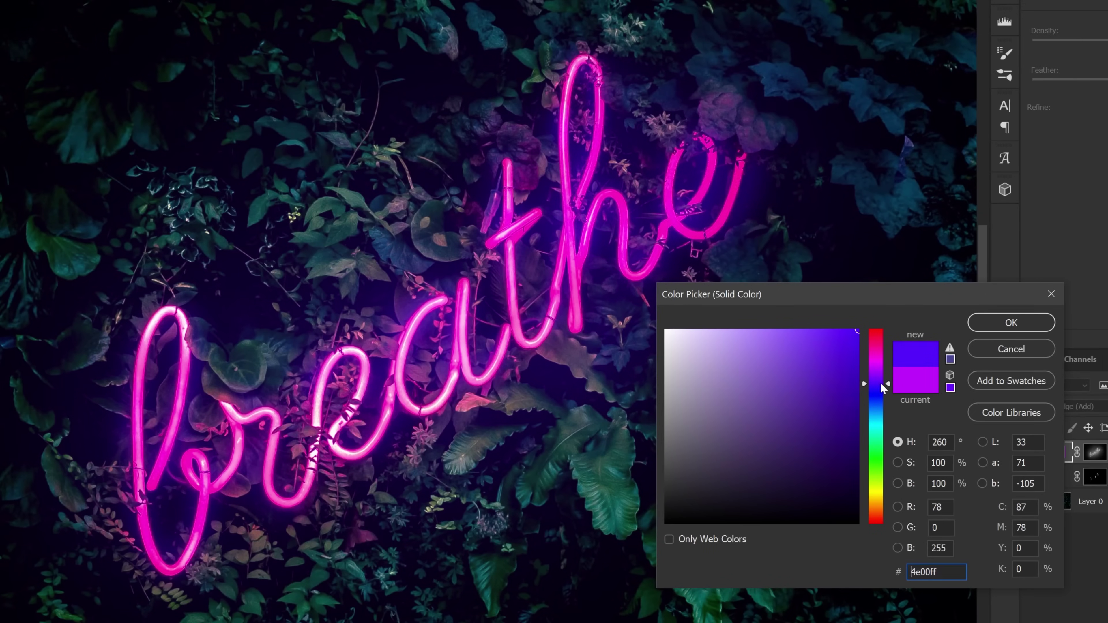
- Recolor the neon glow fill to violet and brush a soft glow around the first letters on the duplicate fill's mask
{"action": "left_click_drag", "start_coordinate": [854, 341], "coordinate": [858, 324]}
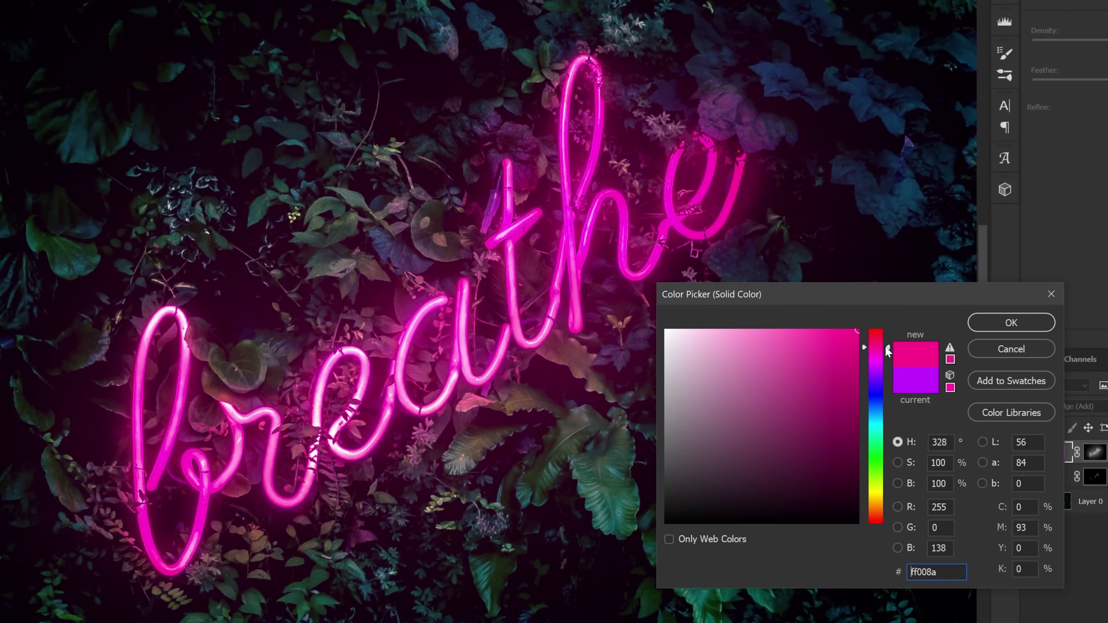
{"action": "left_click_drag", "start_coordinate": [886, 347], "coordinate": [885, 343]}
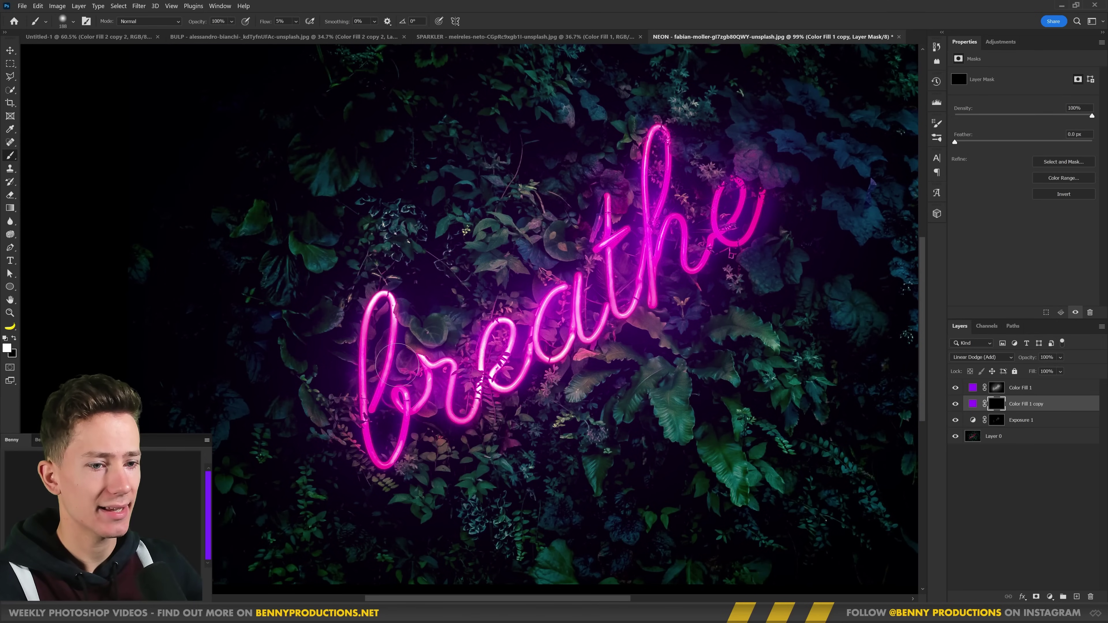
{"action": "mouse_move", "coordinate": [397, 345]}
{"action": "left_mouse_down"}
{"action": "mouse_move", "coordinate": [369, 425]}
{"action": "mouse_move", "coordinate": [458, 382]}
{"action": "left_mouse_up"}
{"action": "scroll", "coordinate": [523, 340], "scroll_direction": "down", "scroll_amount": 7}
{"action": "scroll", "coordinate": [537, 358], "scroll_direction": "up", "scroll_amount": 6}
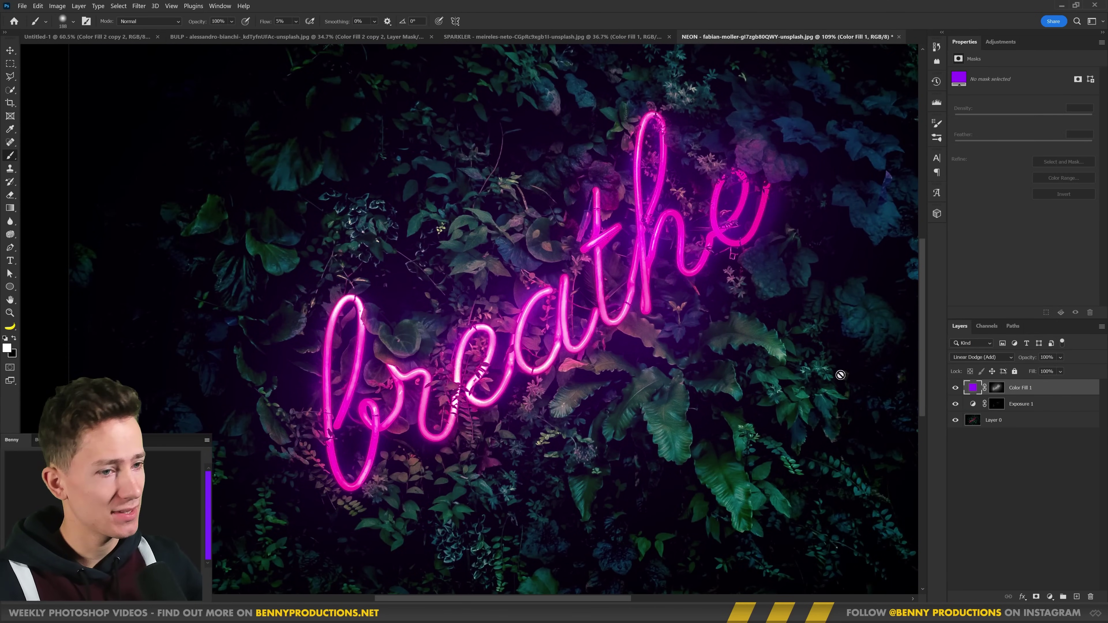
{"action": "left_click_drag", "start_coordinate": [1031, 374], "coordinate": [1012, 375]}
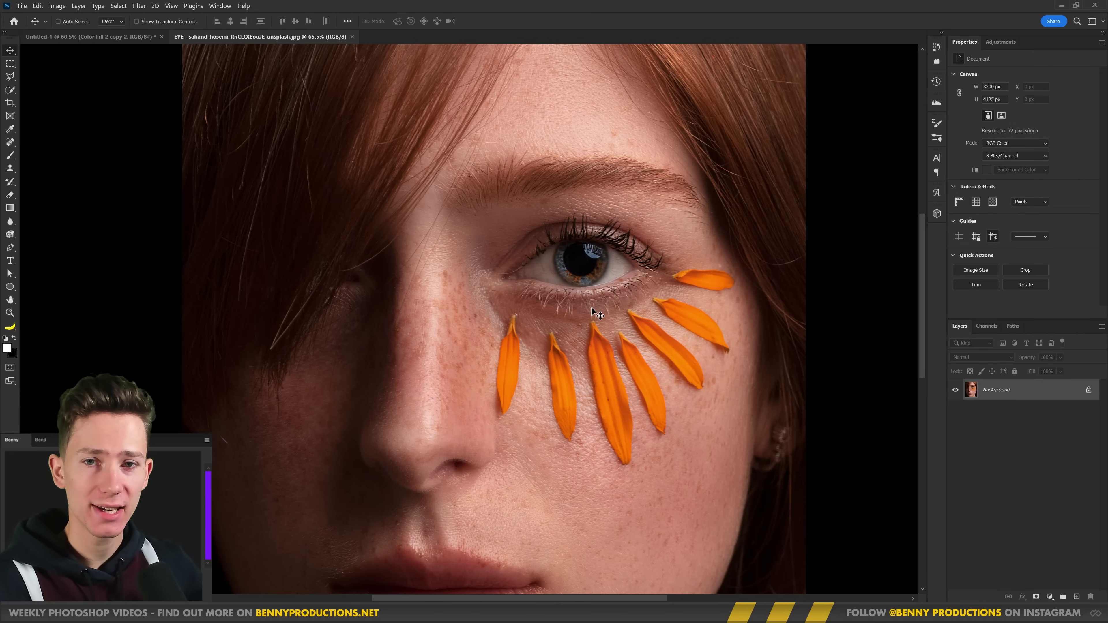
- Add an Exposure adjustment layer over the eye photo and raise its exposure
{"action": "scroll", "coordinate": [589, 304], "scroll_direction": "up", "scroll_amount": 4}
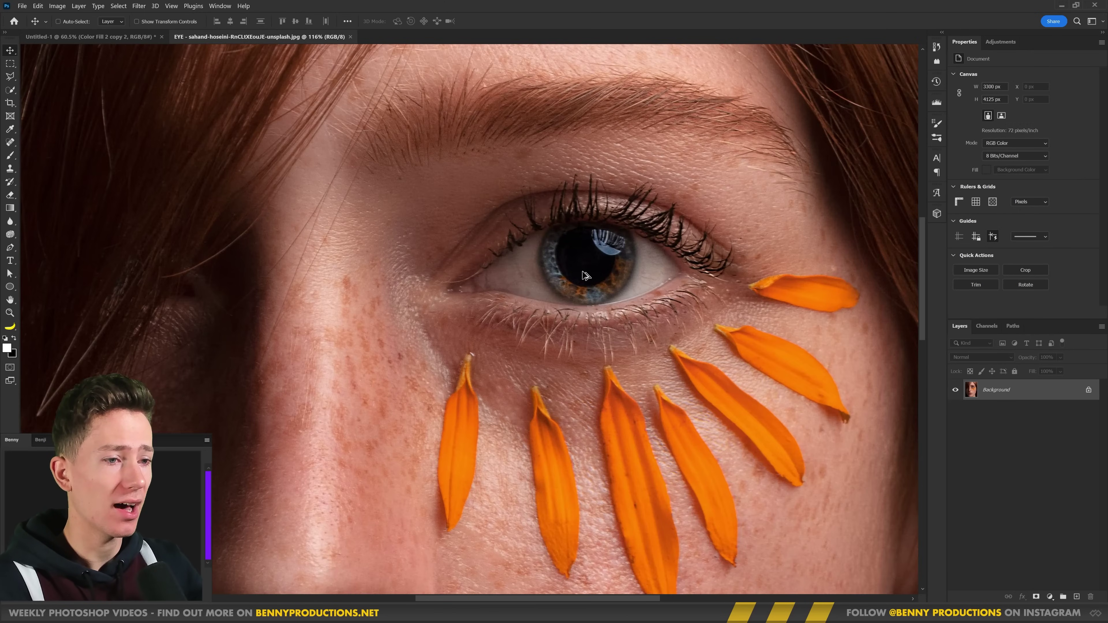
{"action": "scroll", "coordinate": [611, 299], "scroll_direction": "down", "scroll_amount": 6}
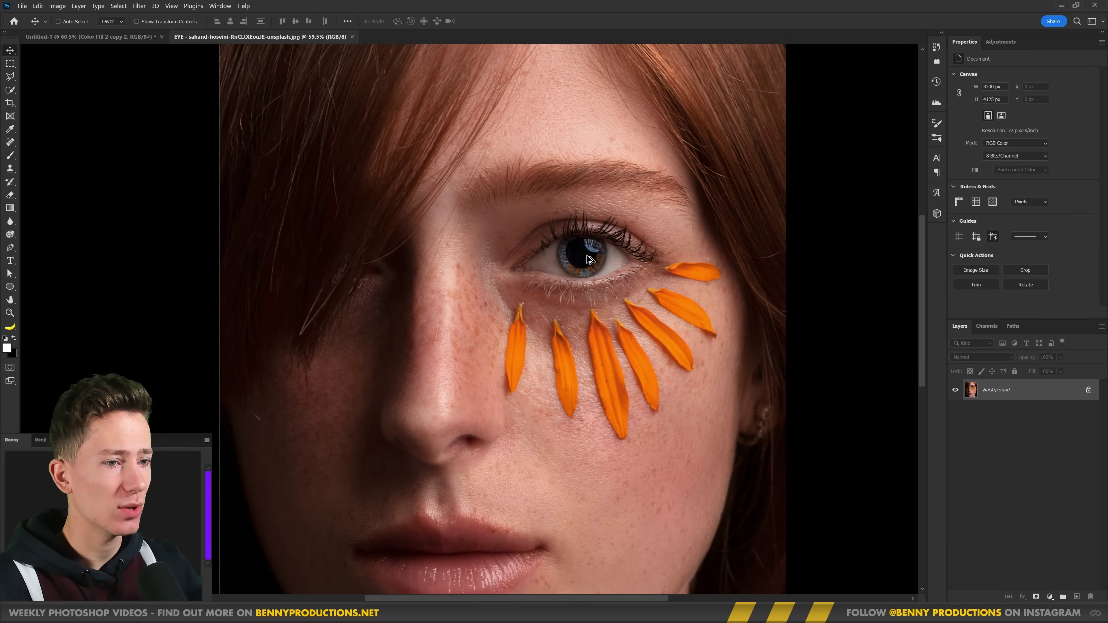
{"action": "scroll", "coordinate": [593, 279], "scroll_direction": "up", "scroll_amount": 4}
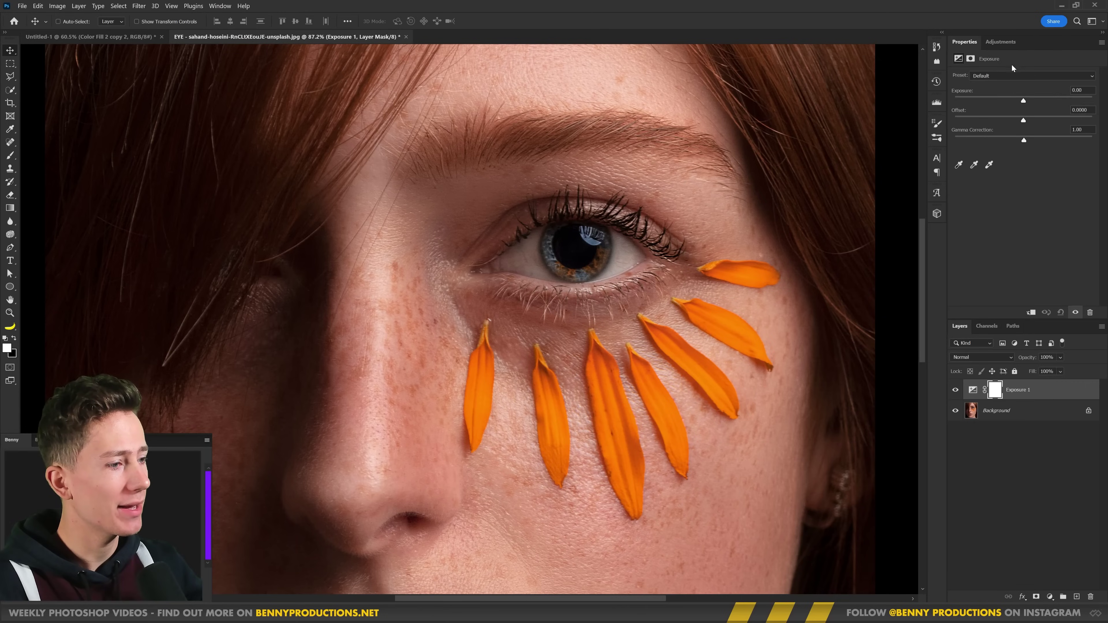
{"action": "left_click_drag", "start_coordinate": [1028, 100], "coordinate": [1060, 101]}
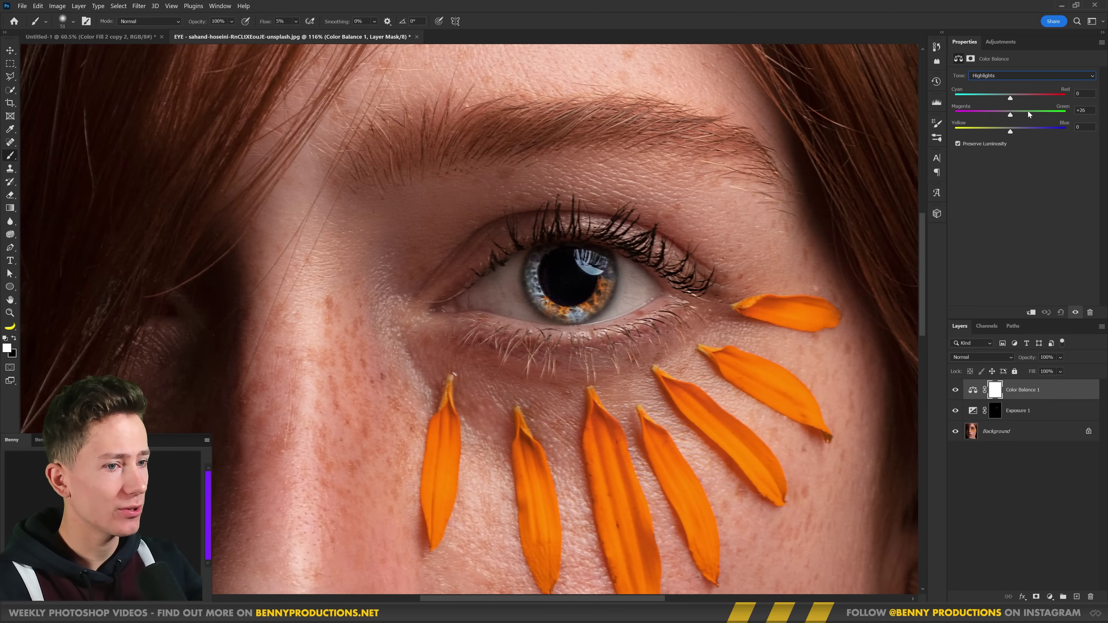
- Set the Color Balance highlights to +12 red, +67 green and -43 yellow, and paint the effect onto the iris
{"action": "left_click_drag", "start_coordinate": [1028, 115], "coordinate": [1054, 114]}
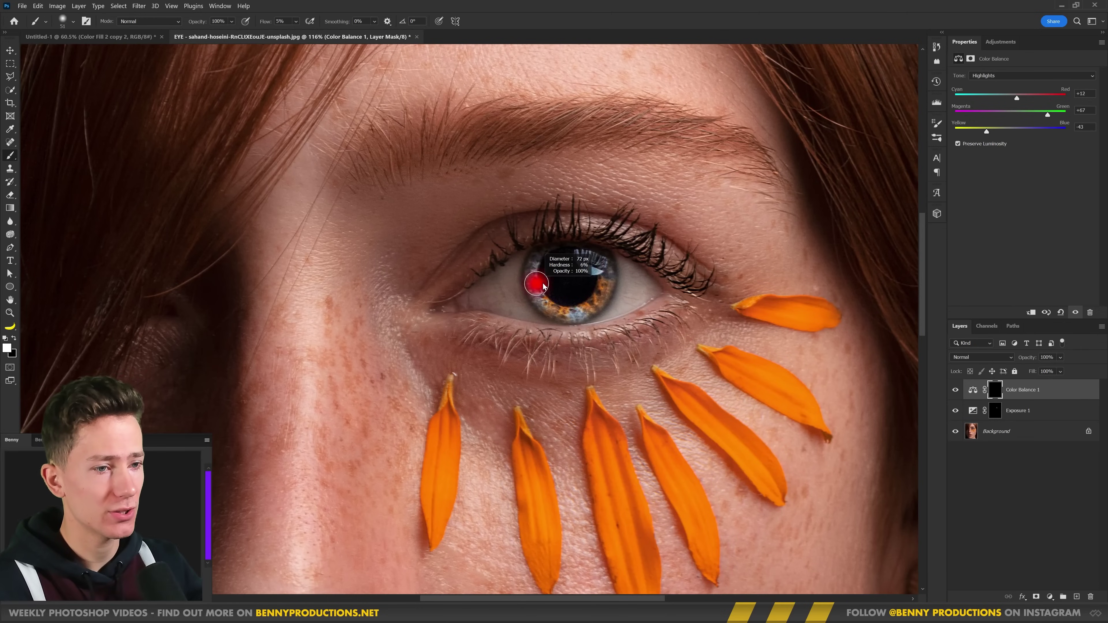
{"action": "scroll", "coordinate": [537, 283], "scroll_direction": "up", "scroll_amount": 3}
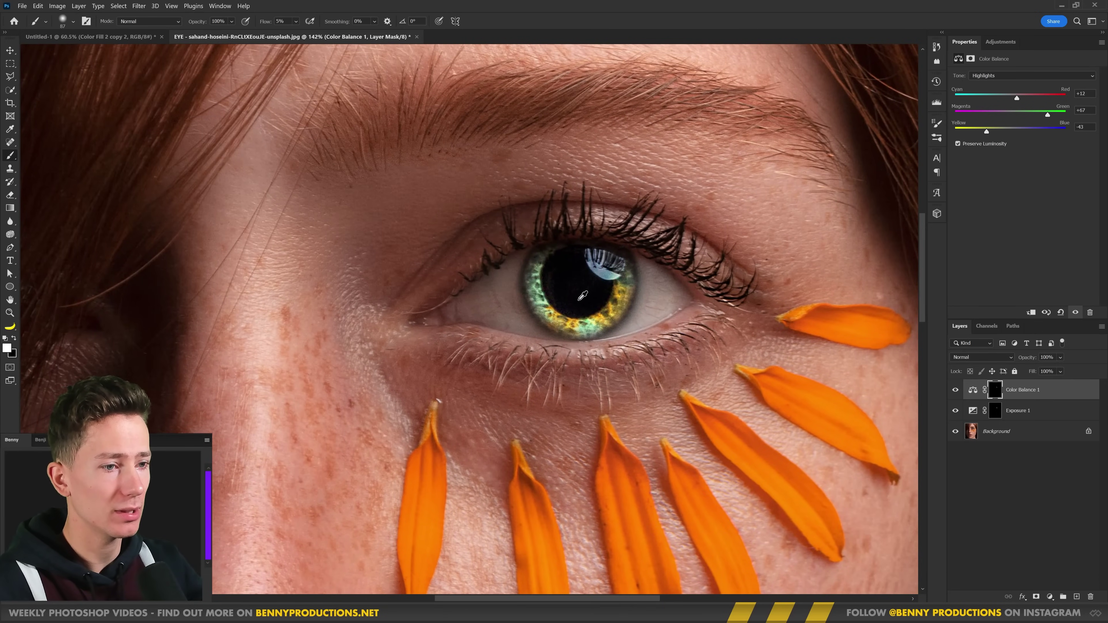
{"action": "scroll", "coordinate": [584, 294], "scroll_direction": "up", "scroll_amount": 2}
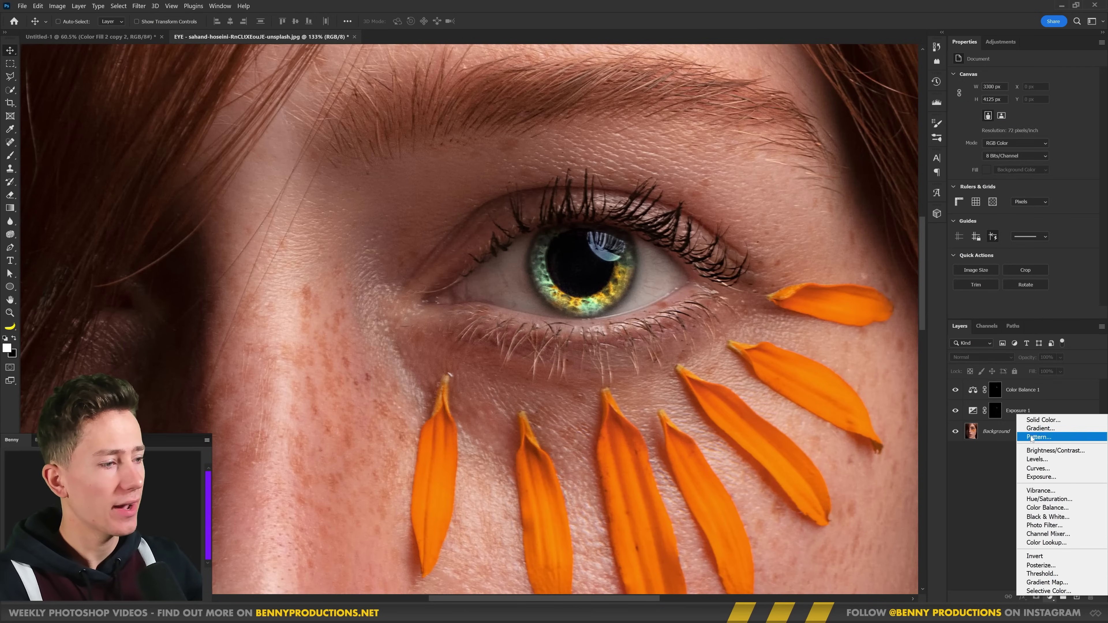
- Add a fully saturated bright green Solid Color fill above the eye adjustments and blend it with Linear Dodge (Add)
{"action": "left_click", "coordinate": [1038, 419]}
{"action": "left_click", "coordinate": [1037, 420]}
{"action": "left_click_drag", "start_coordinate": [849, 405], "coordinate": [849, 397]}
{"action": "left_click", "coordinate": [836, 306]}
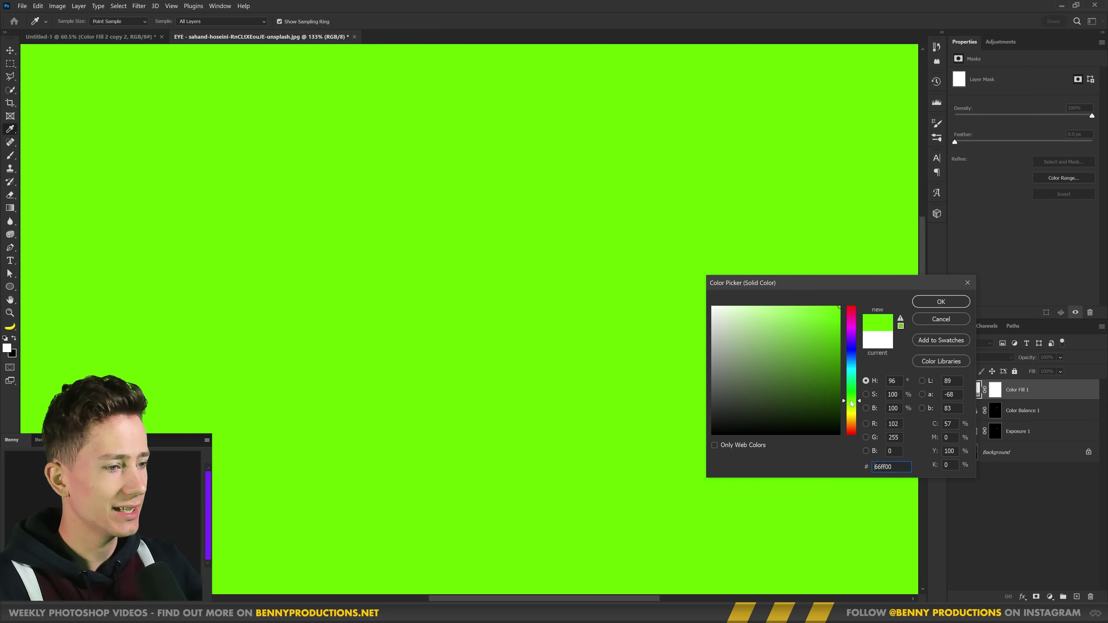
{"action": "left_click", "coordinate": [941, 302]}
{"action": "left_click", "coordinate": [981, 357]}
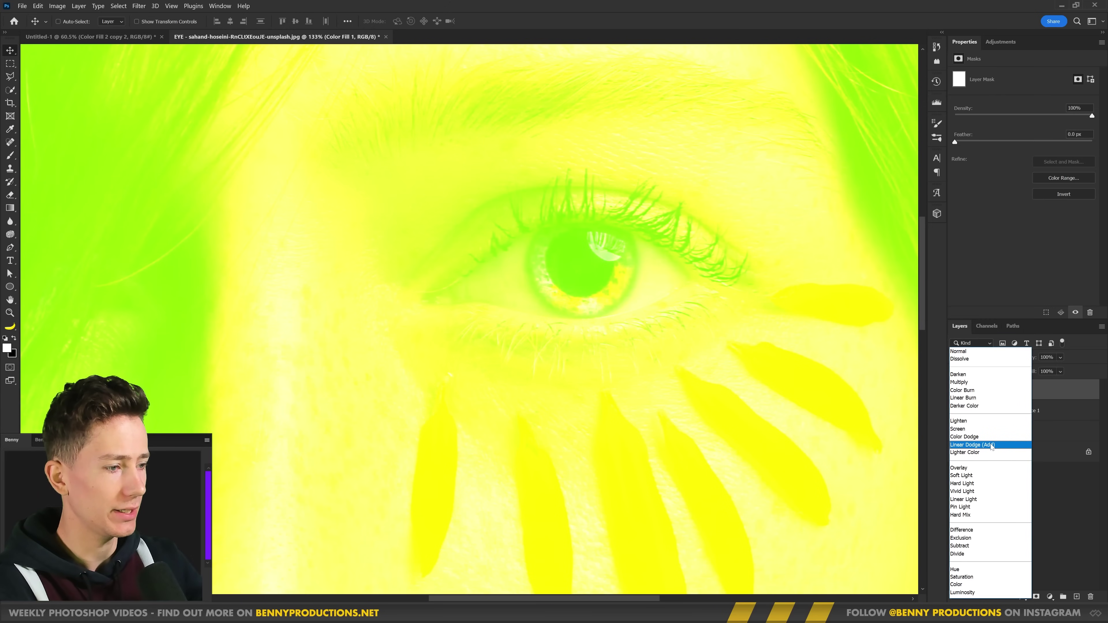
{"action": "left_click", "coordinate": [991, 447]}
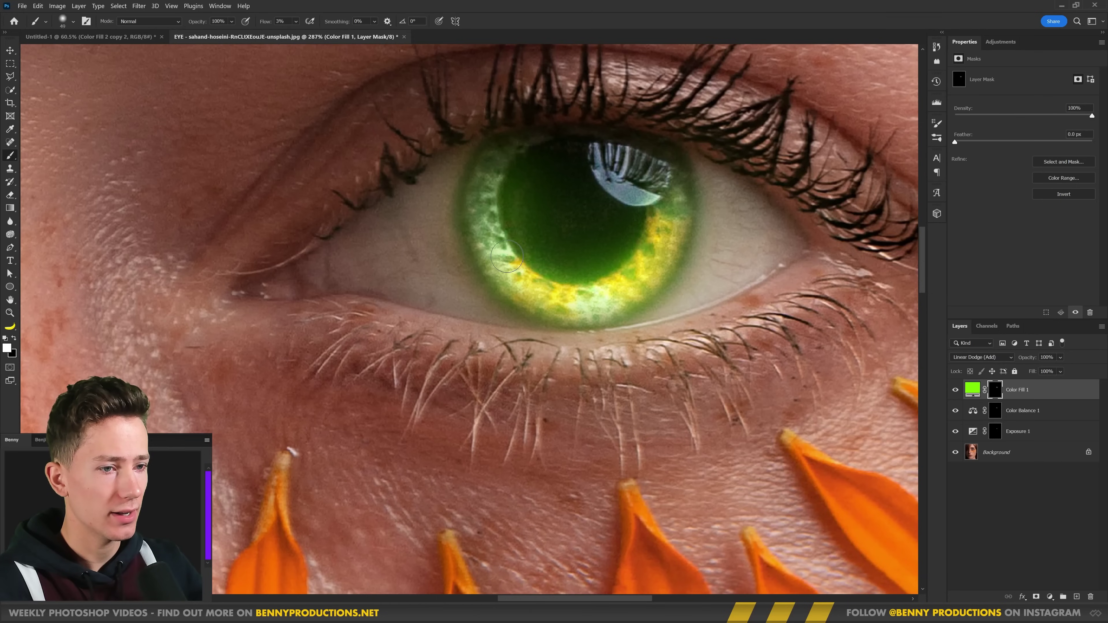
- Recolor the fill layer over the eye to the green 00ff60
{"action": "scroll", "coordinate": [600, 270], "scroll_direction": "down", "scroll_amount": 8}
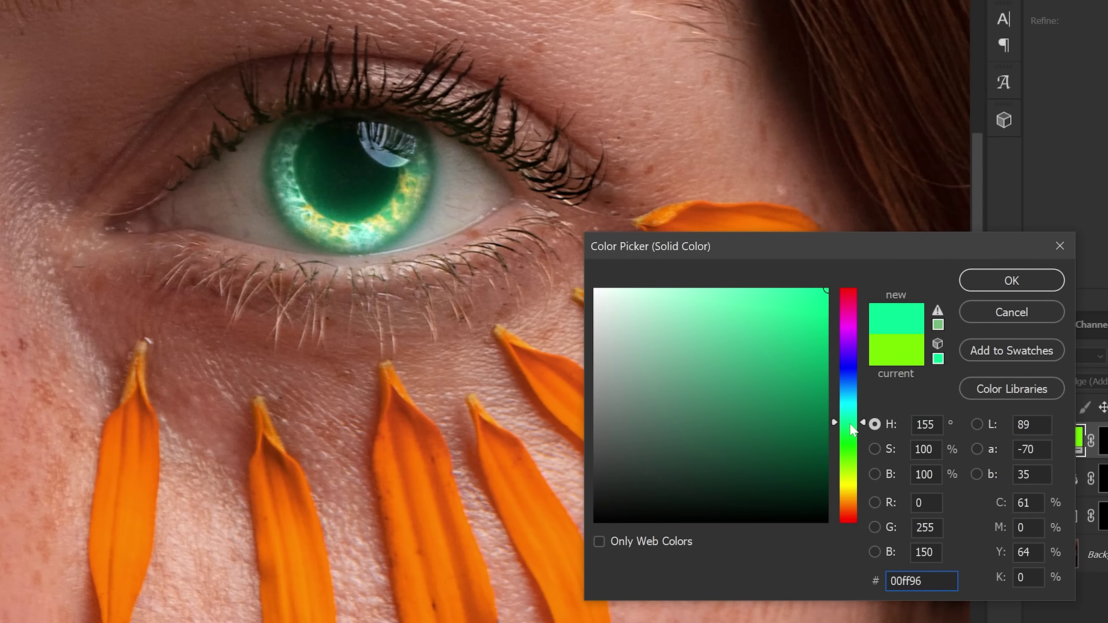
{"action": "left_click_drag", "start_coordinate": [850, 424], "coordinate": [851, 432]}
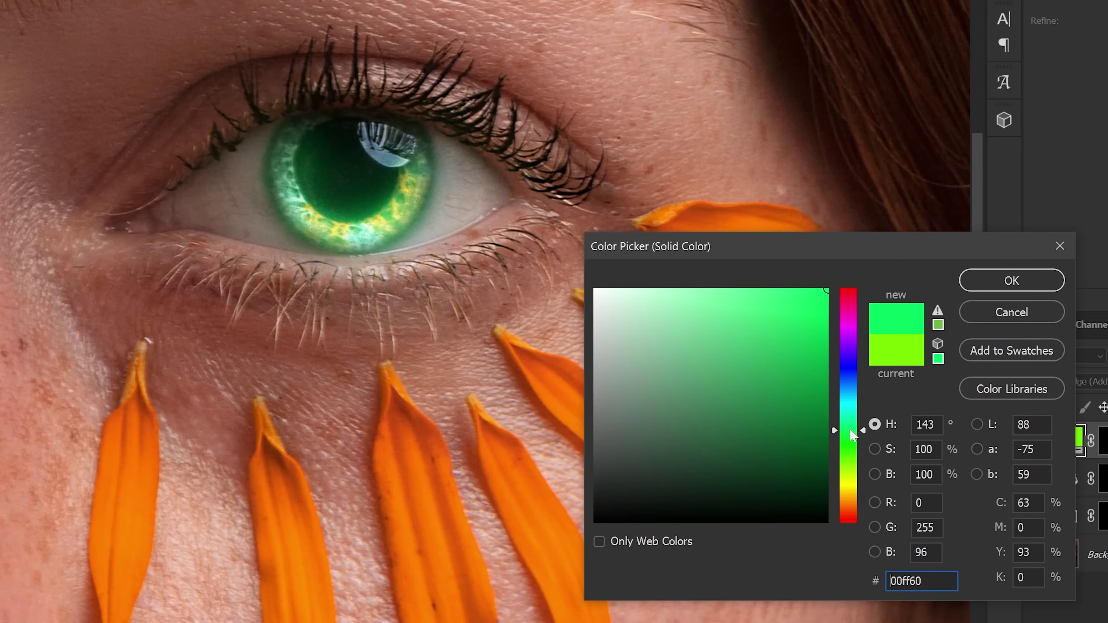
{"action": "left_click", "coordinate": [998, 284]}
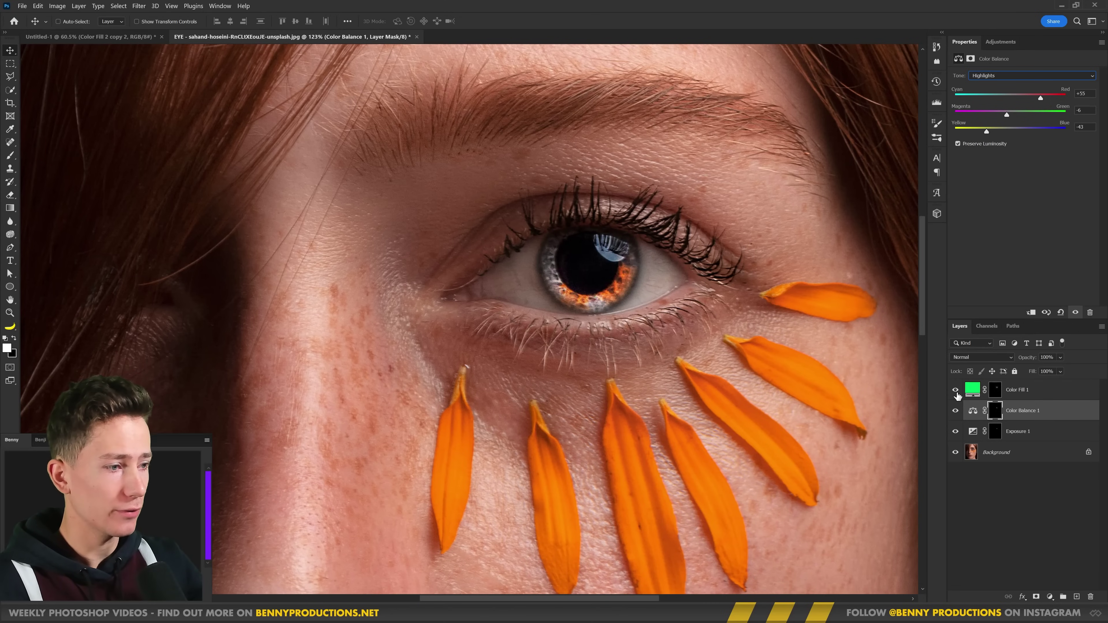
- Turn the eye's Color Fill 1 layer back on and recolor it to a saturated red
{"action": "left_click", "coordinate": [956, 390]}
{"action": "double_click", "coordinate": [972, 389]}
{"action": "left_click", "coordinate": [851, 418]}
{"action": "left_click_drag", "start_coordinate": [852, 417], "coordinate": [852, 430]}
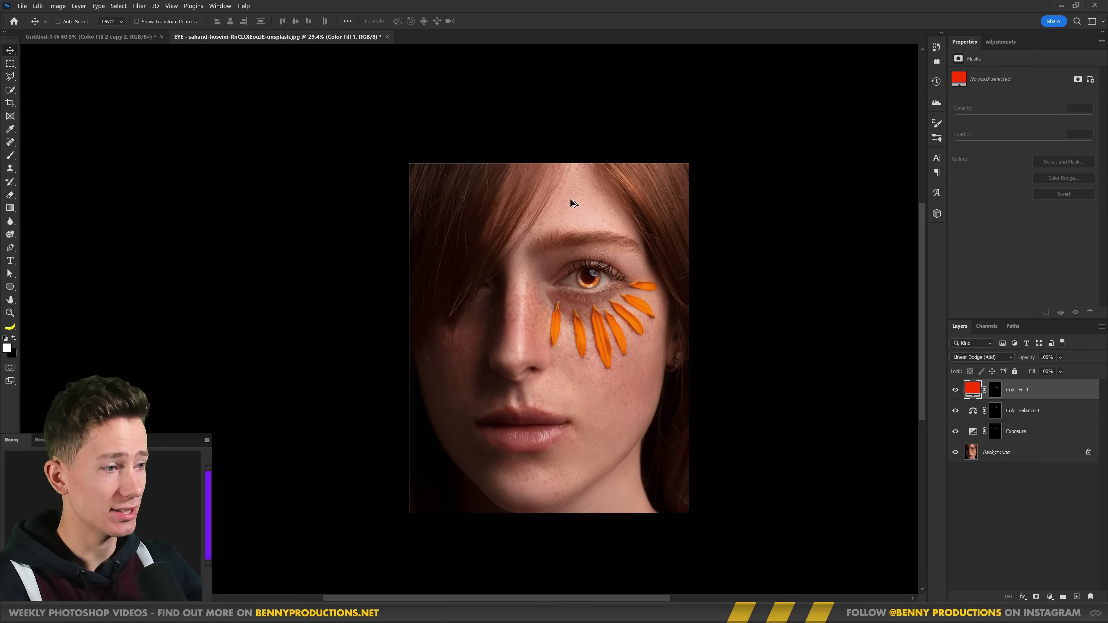
{"action": "scroll", "coordinate": [573, 204], "scroll_direction": "up", "scroll_amount": 2}
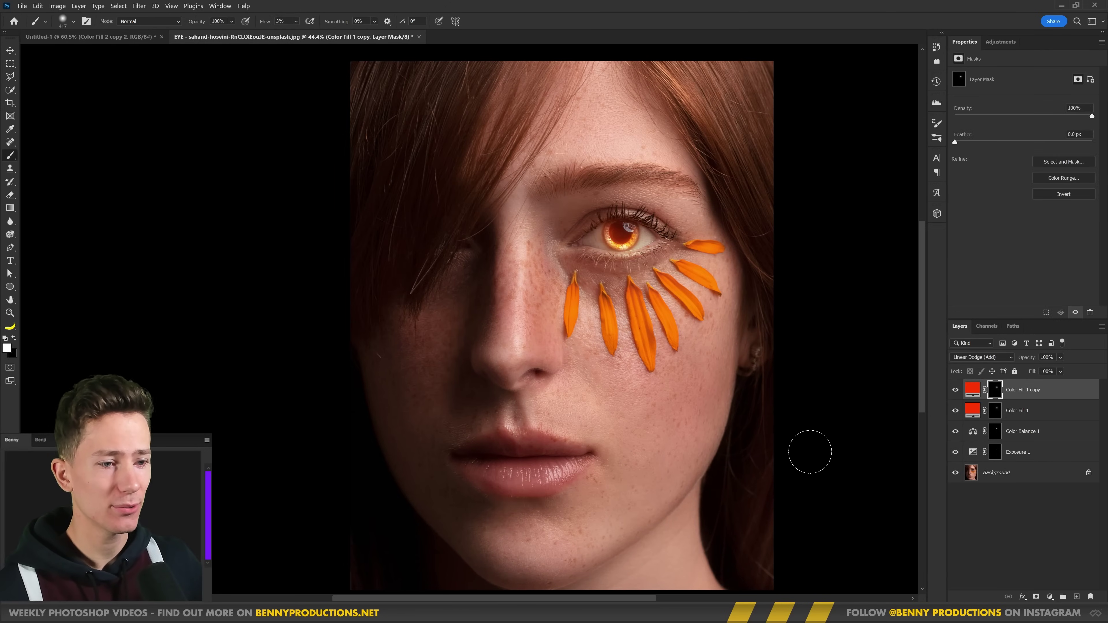